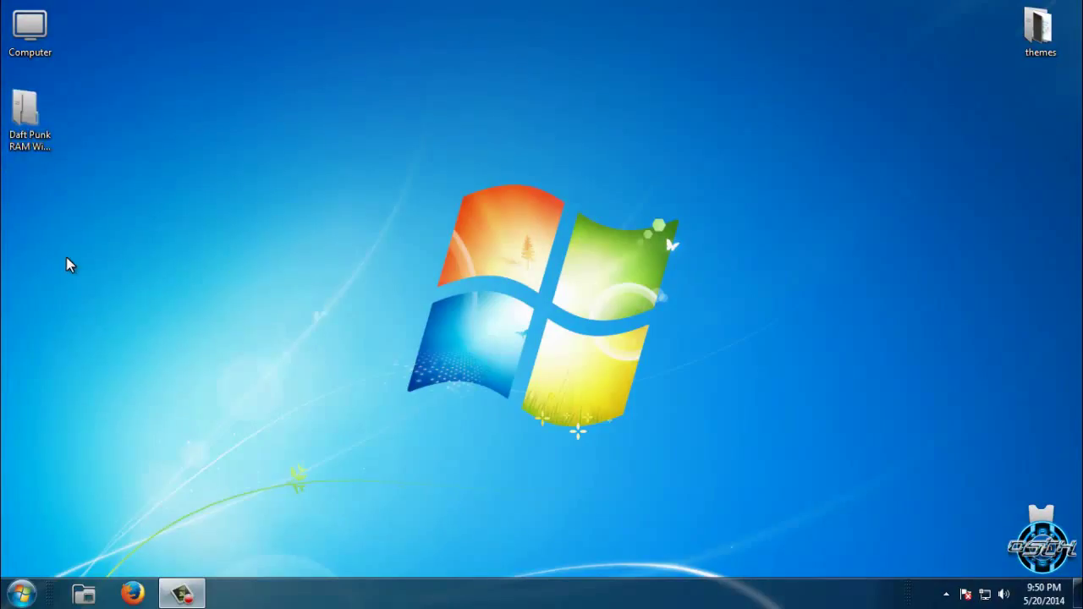
- Open the Daft Punk RAM theme package folder and maximize its window
left_click(26, 114)
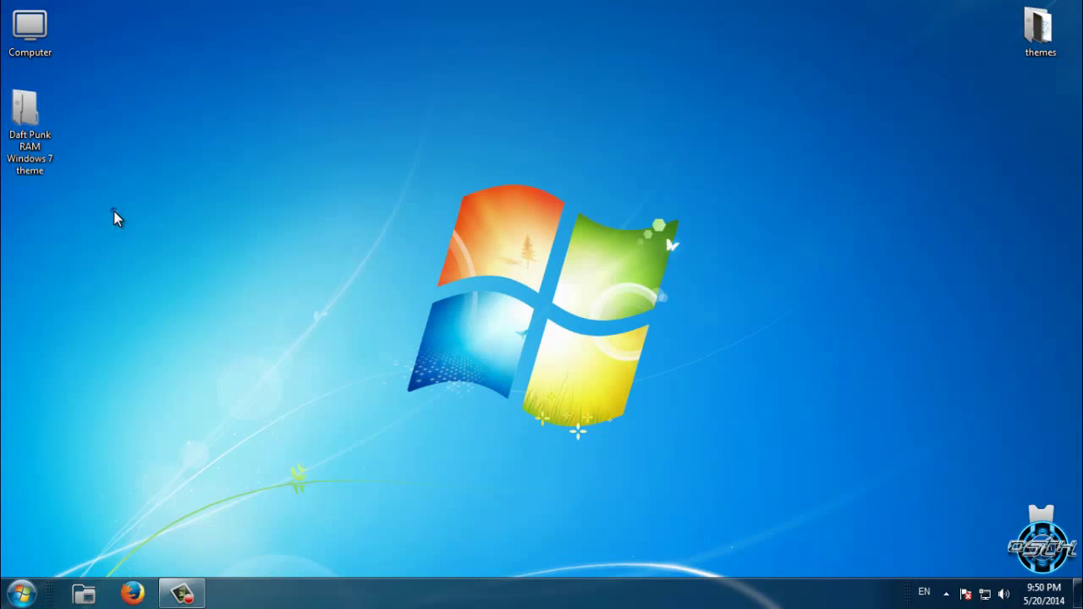
double_click(48, 124)
double_click(44, 128)
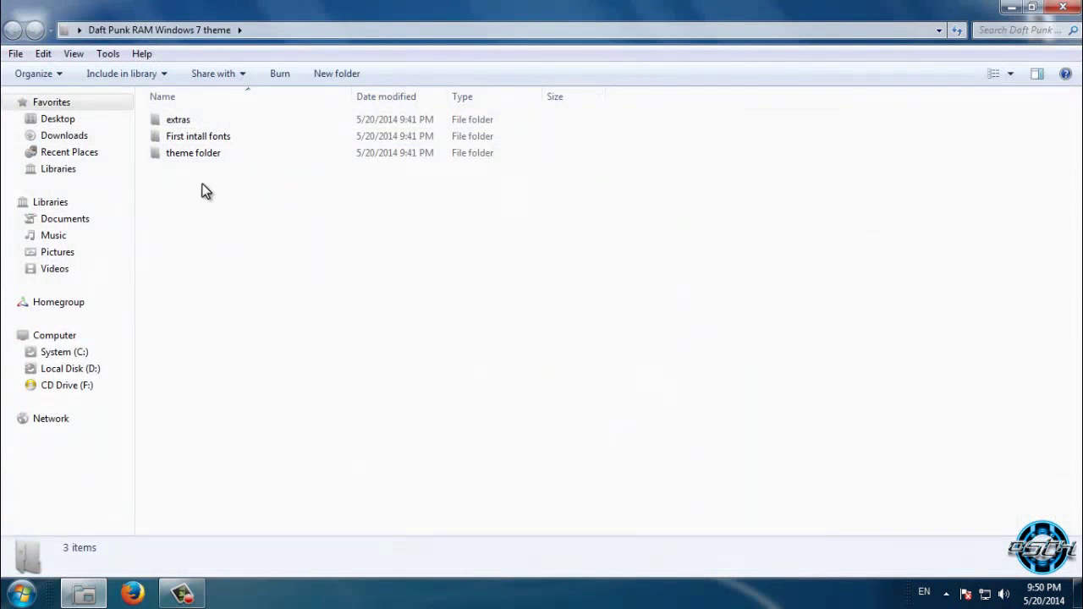
double_click(328, 6)
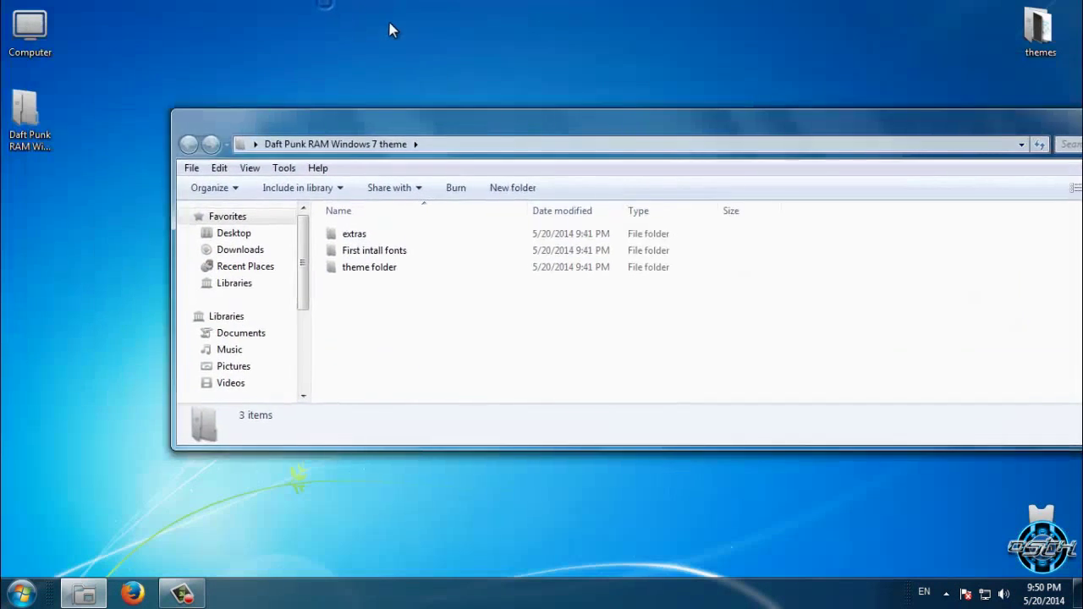
left_click(999, 79)
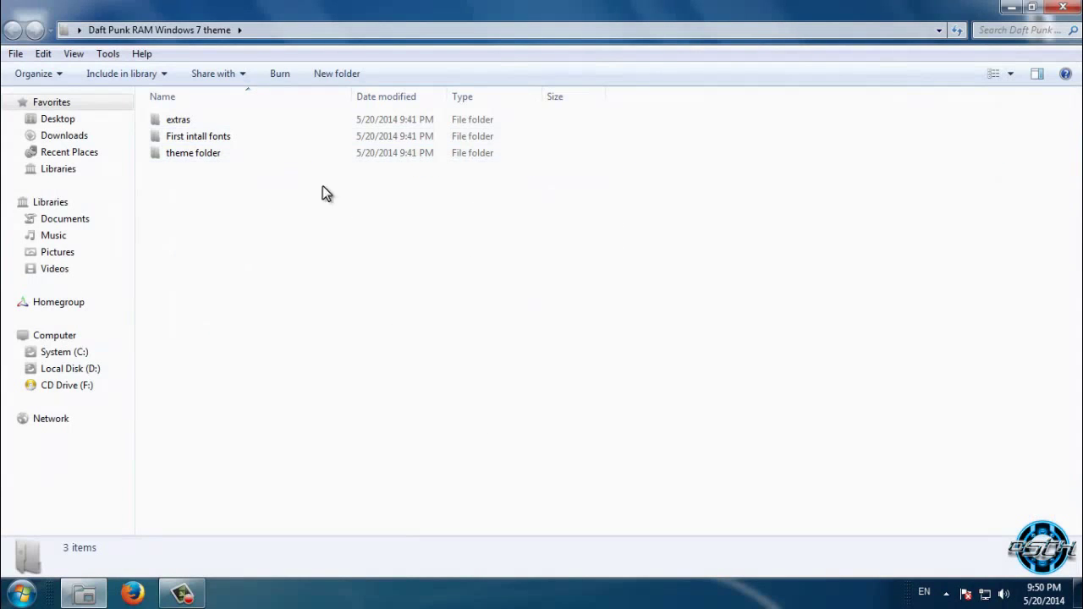
mouse_move(330, 8)
left_mouse_down()
mouse_move(369, 81)
mouse_move(351, 115)
mouse_move(358, 84)
left_mouse_up()
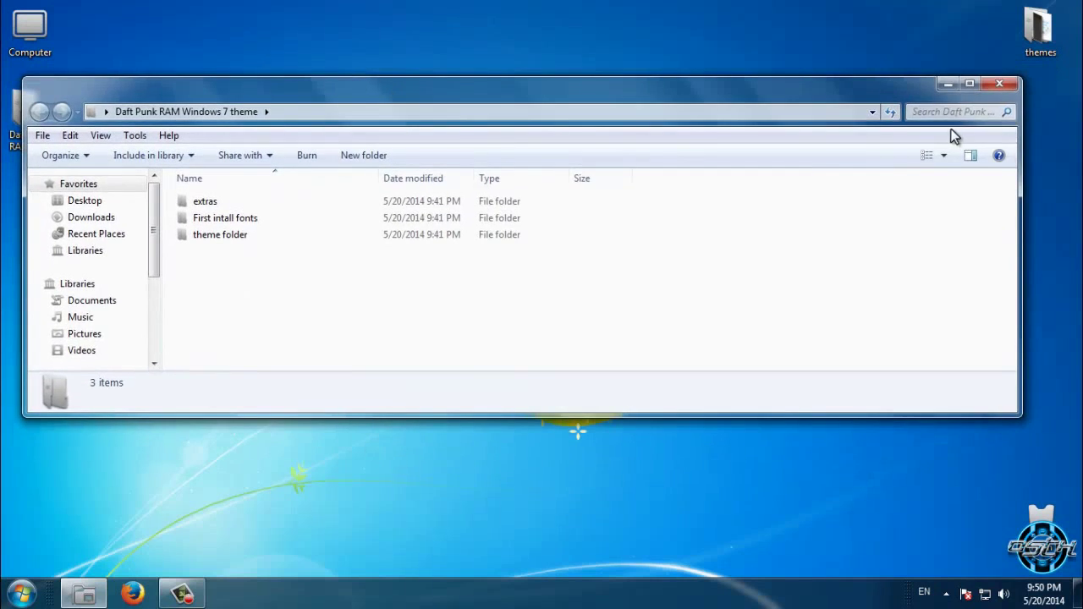
left_click(970, 85)
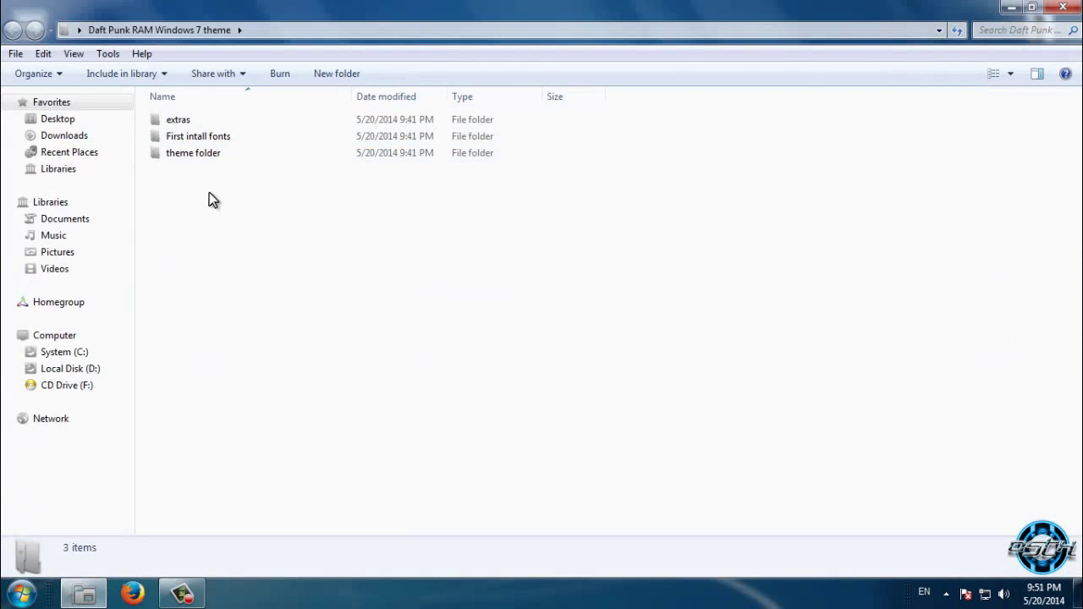
left_click_drag(209, 192, 416, 233)
- Install all five fonts from the First intall fonts folder
left_click(195, 119)
left_click(211, 140)
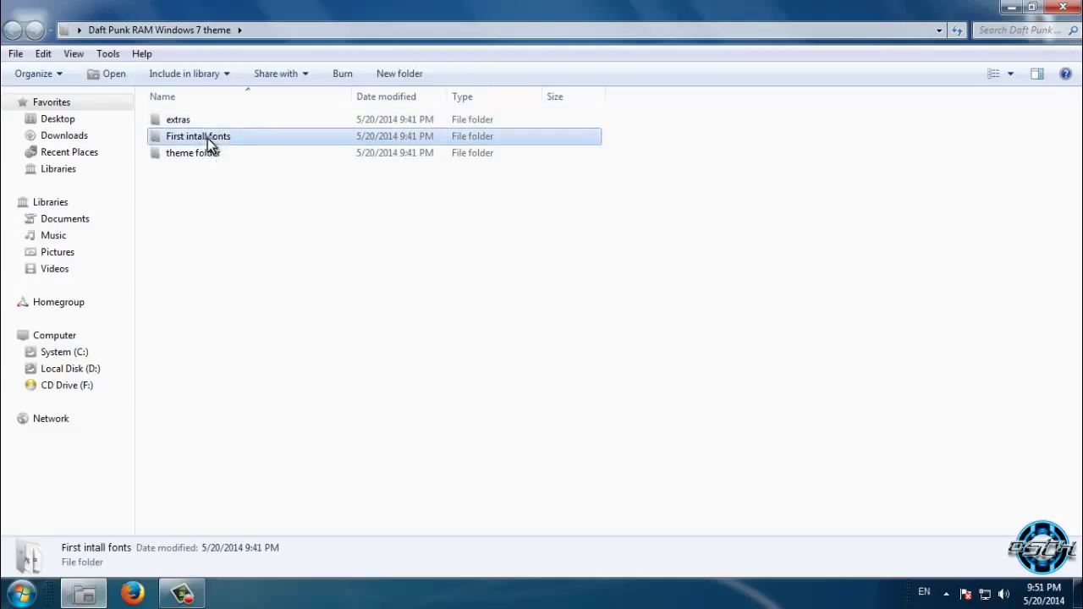
left_click(193, 155)
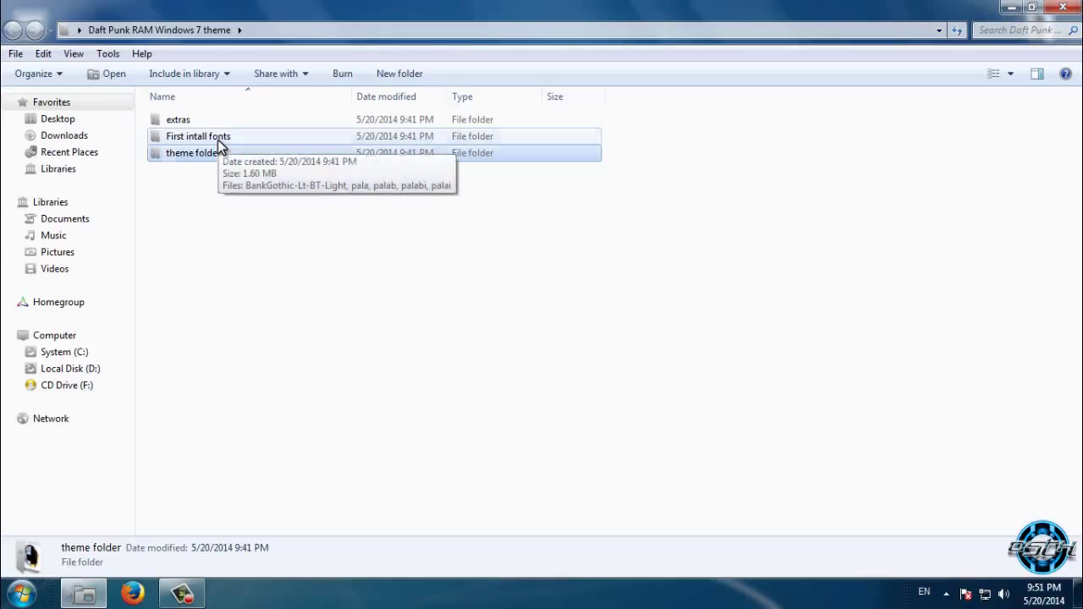
double_click(217, 141)
left_click_drag(222, 196, 170, 122)
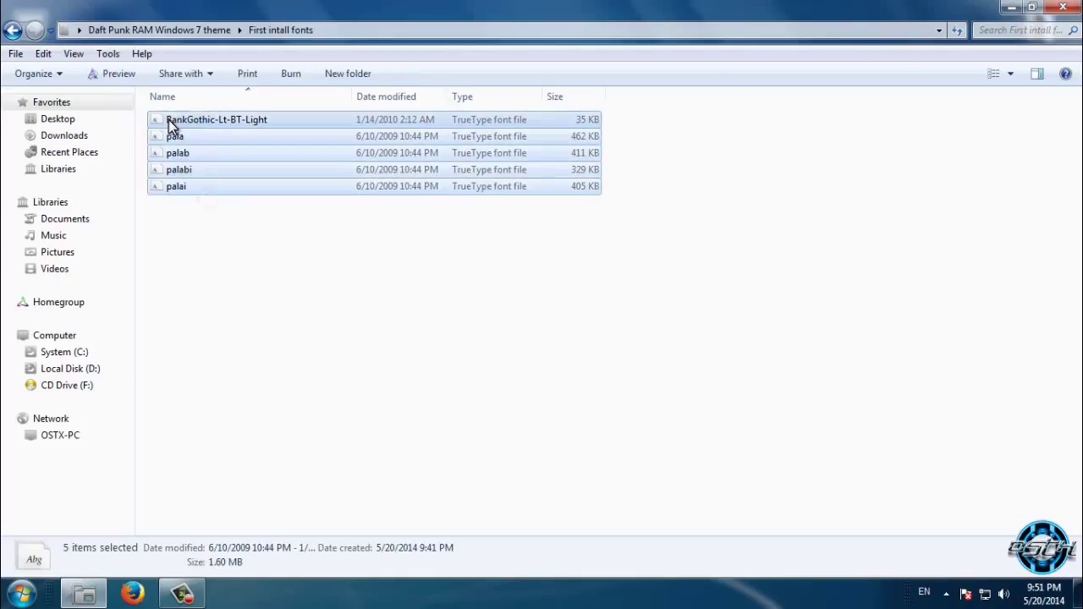
right_click(169, 123)
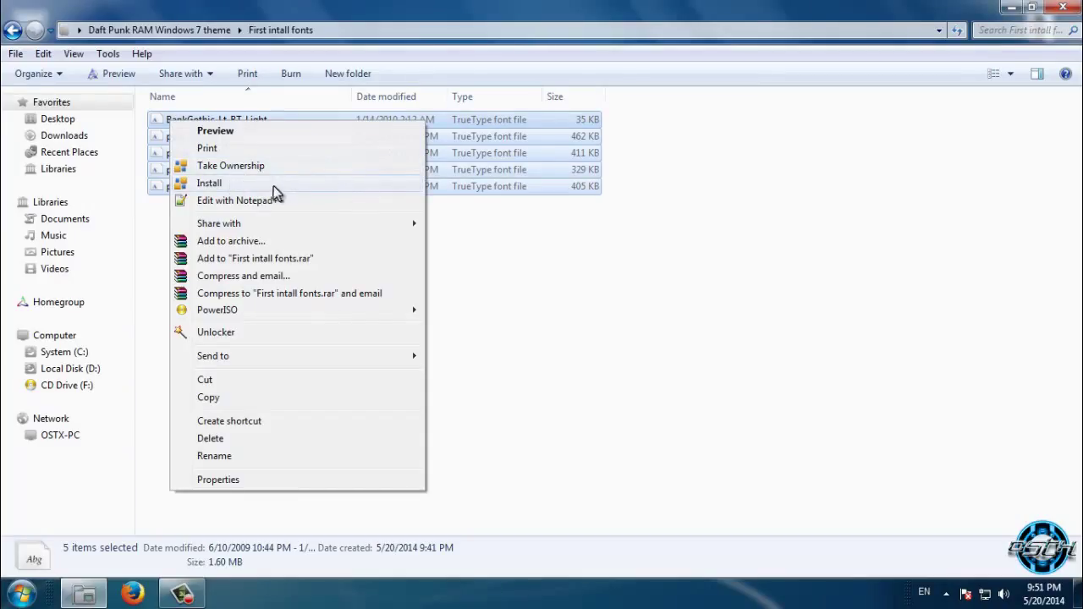
left_click(480, 201)
- Return to the package folder and open the theme folder
left_click(12, 29)
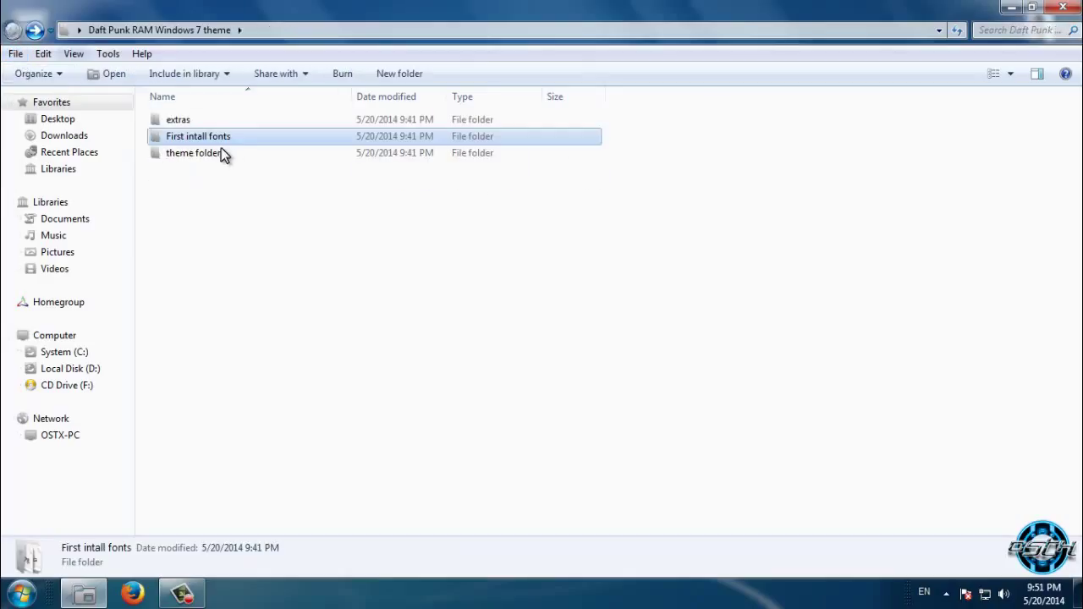
left_click(218, 155)
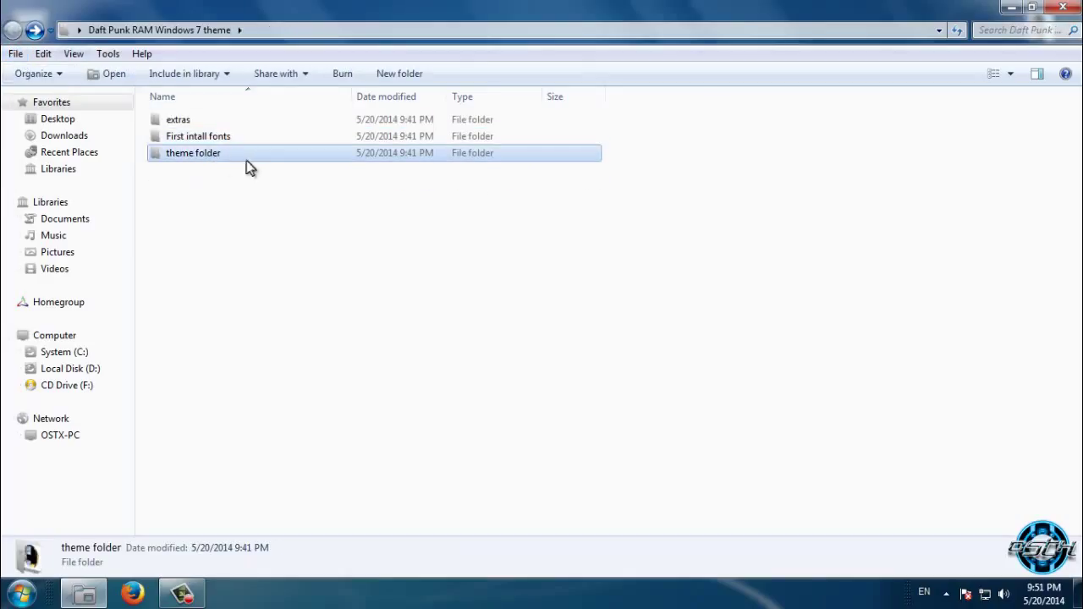
double_click(209, 157)
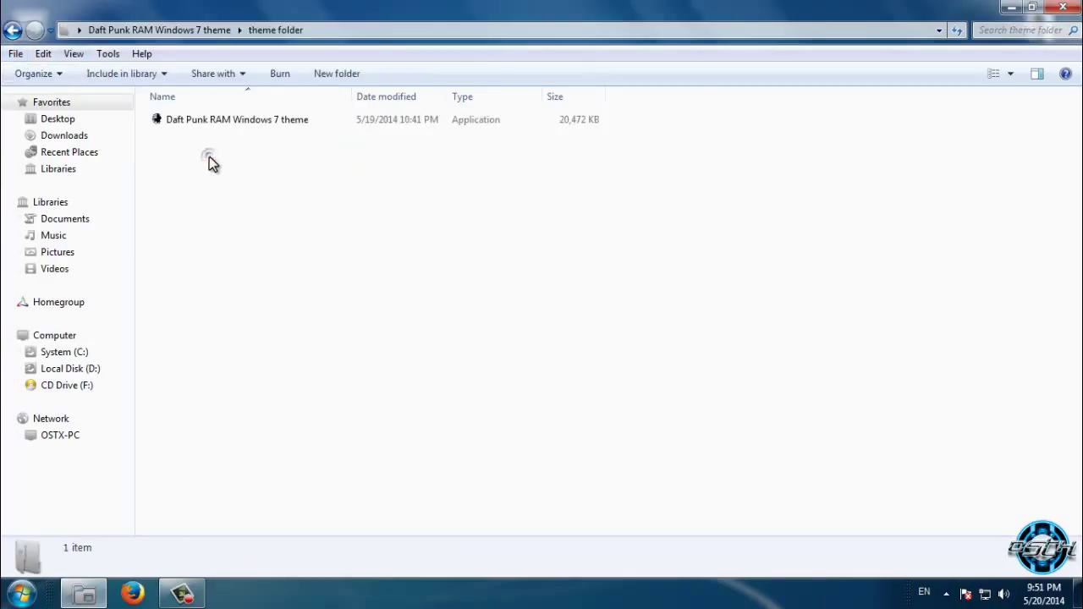
- Run the Daft Punk RAM installer, accept, extract with Yes to All, then dismiss the error
double_click(233, 120)
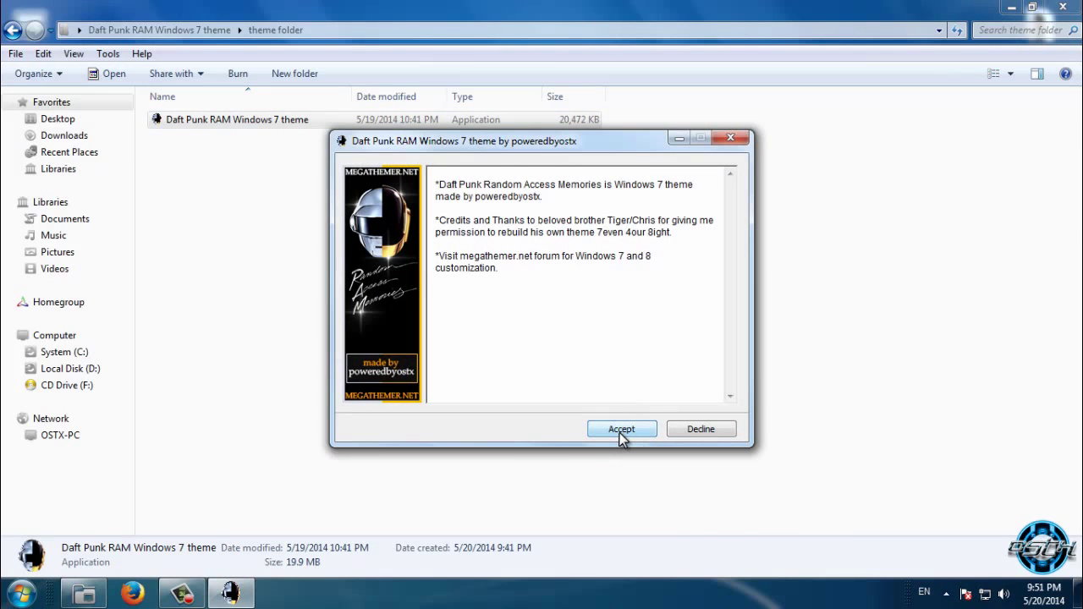
left_click(619, 429)
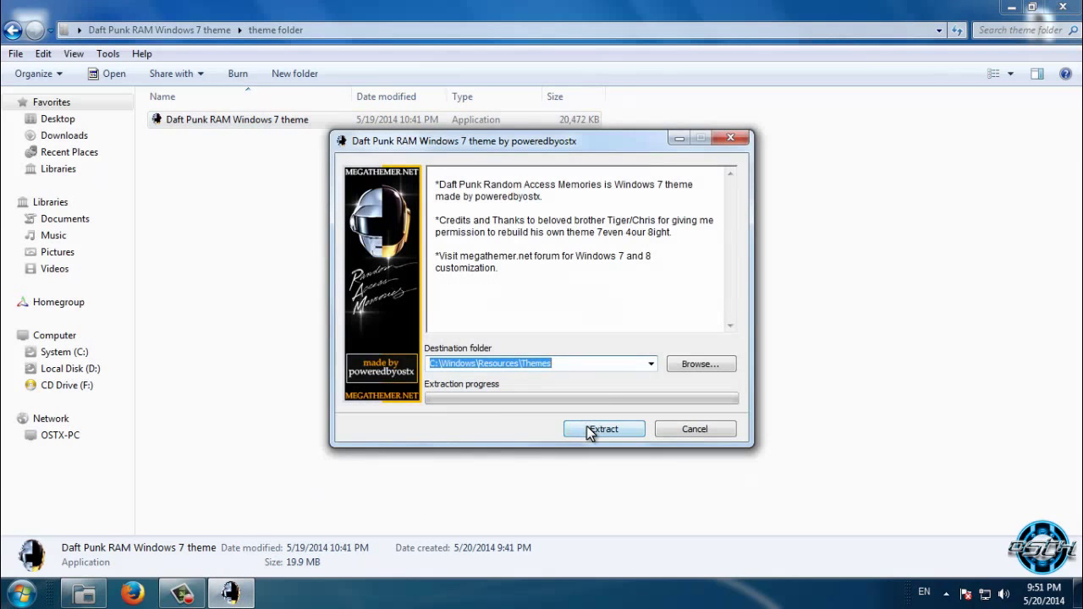
left_click(592, 430)
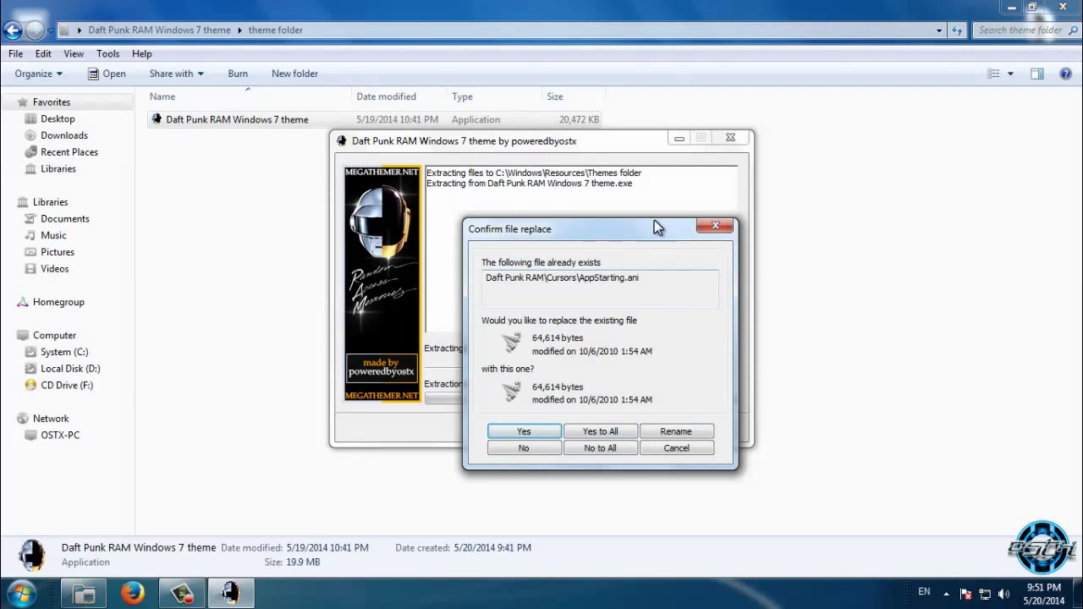
left_click_drag(613, 227, 638, 184)
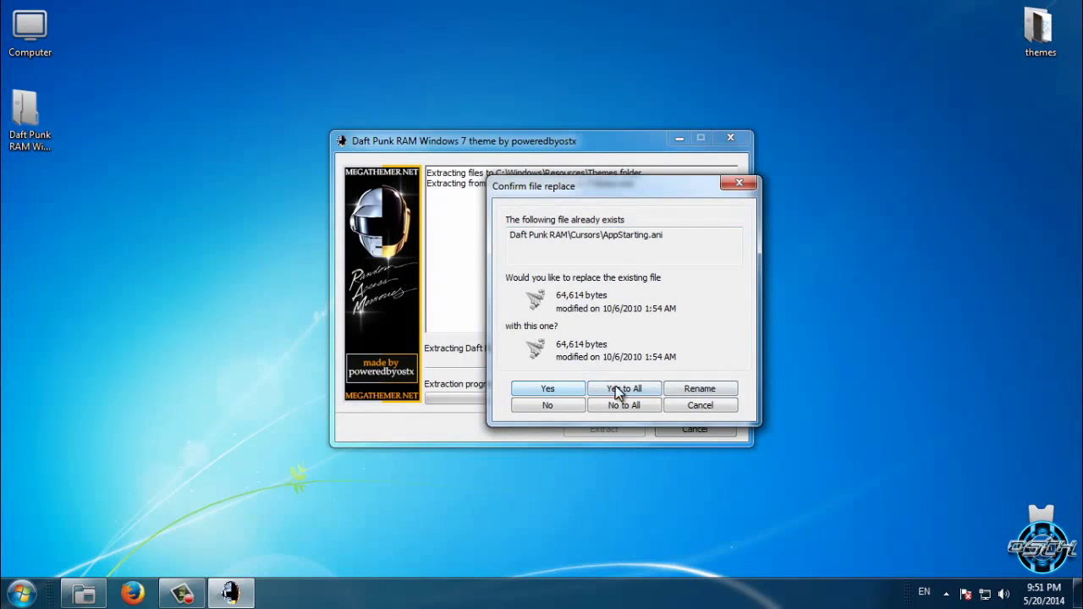
left_click(629, 394)
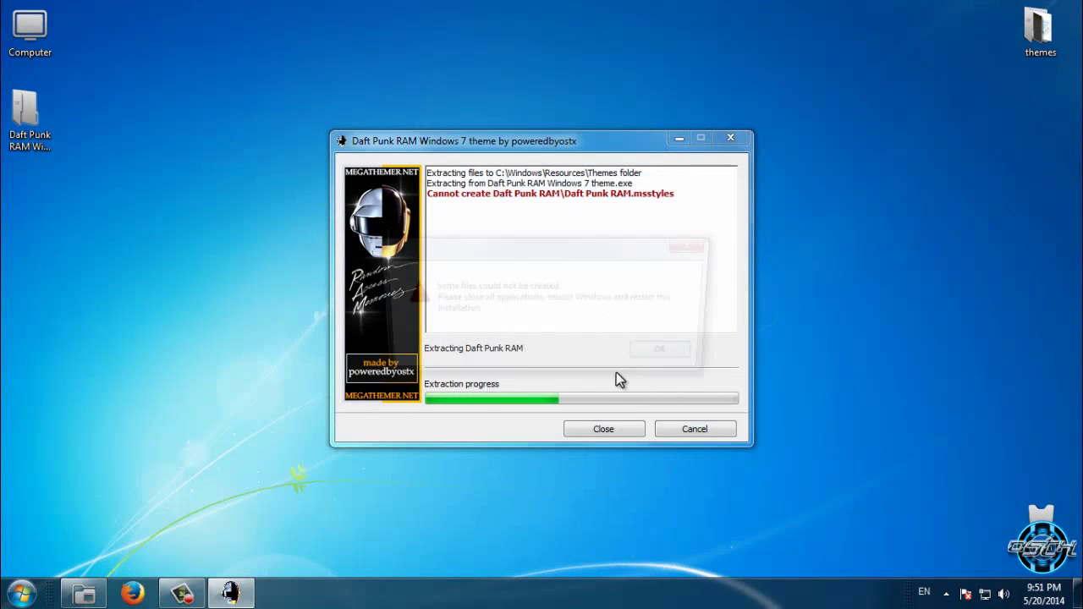
left_click(659, 359)
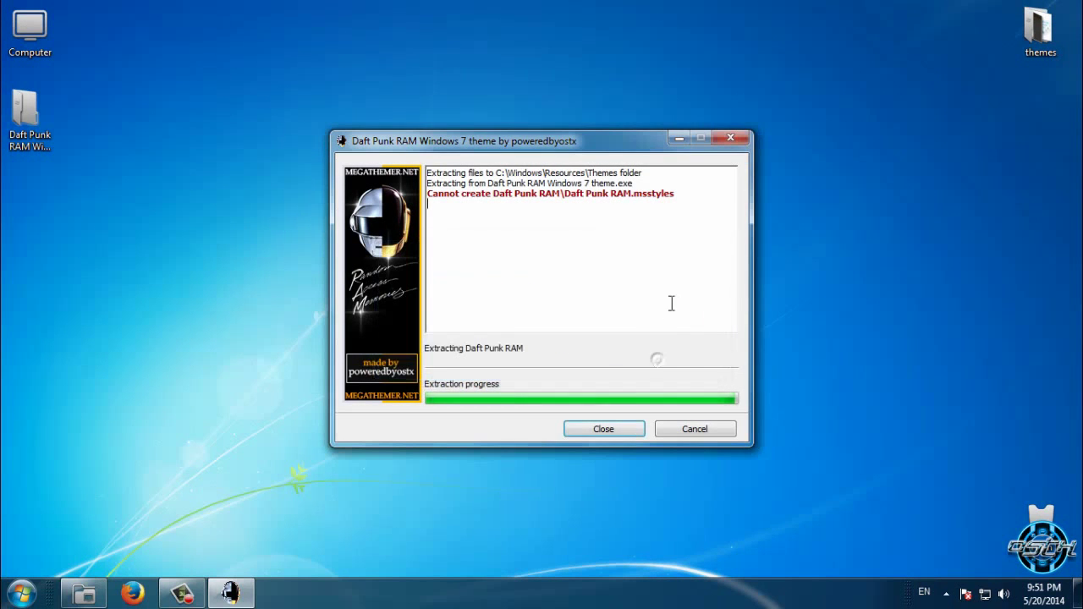
left_click(696, 429)
- Apply the Daft Punk RAM theme from Personalization's Installed Themes and close the window
right_click(353, 244)
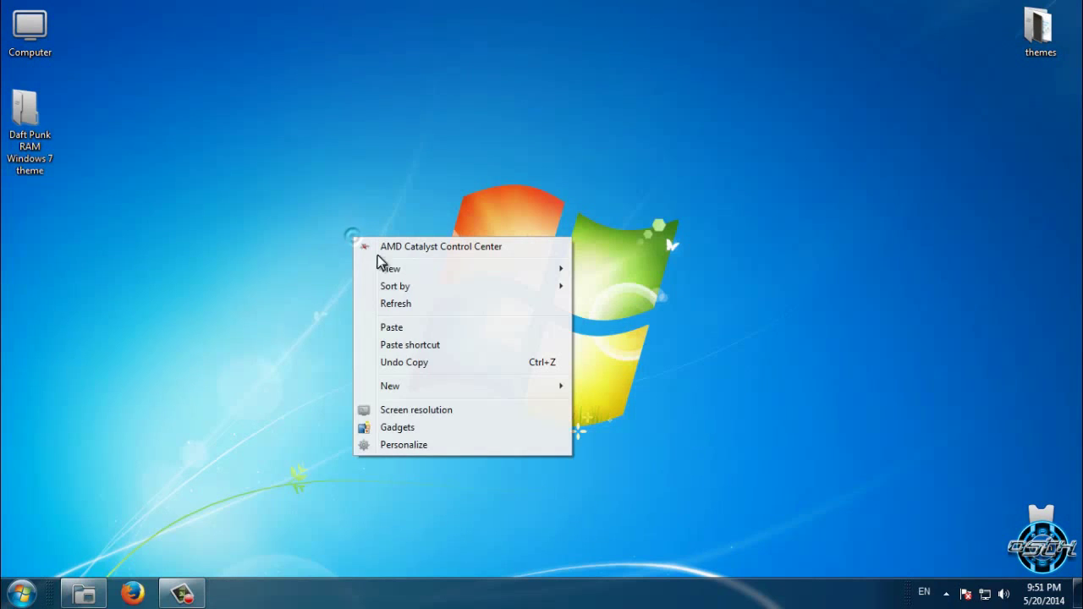
left_click(446, 444)
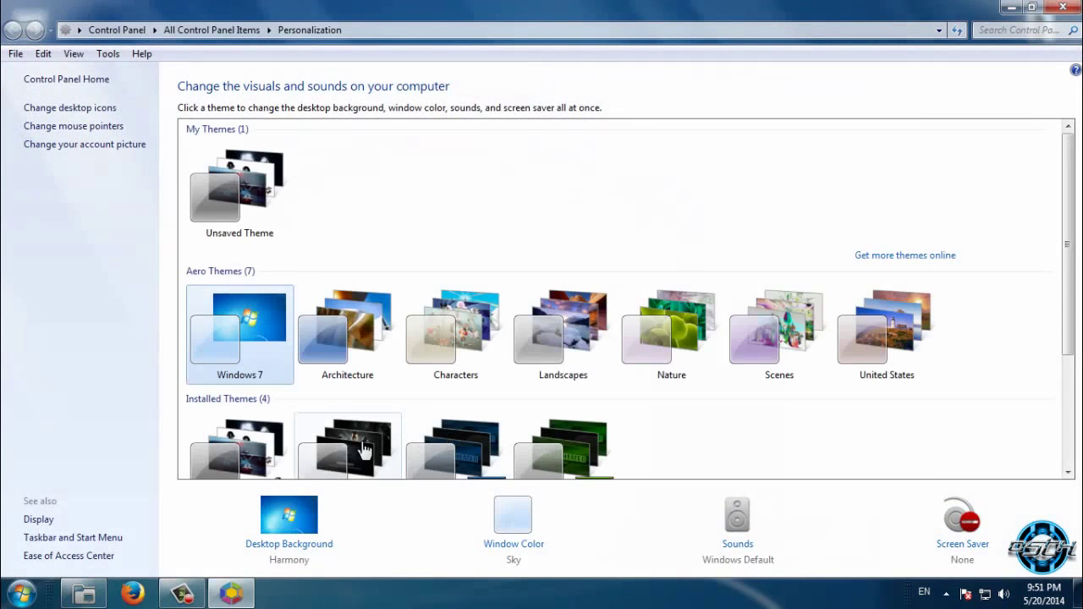
scroll(296, 398, "down", 2)
left_click(233, 348)
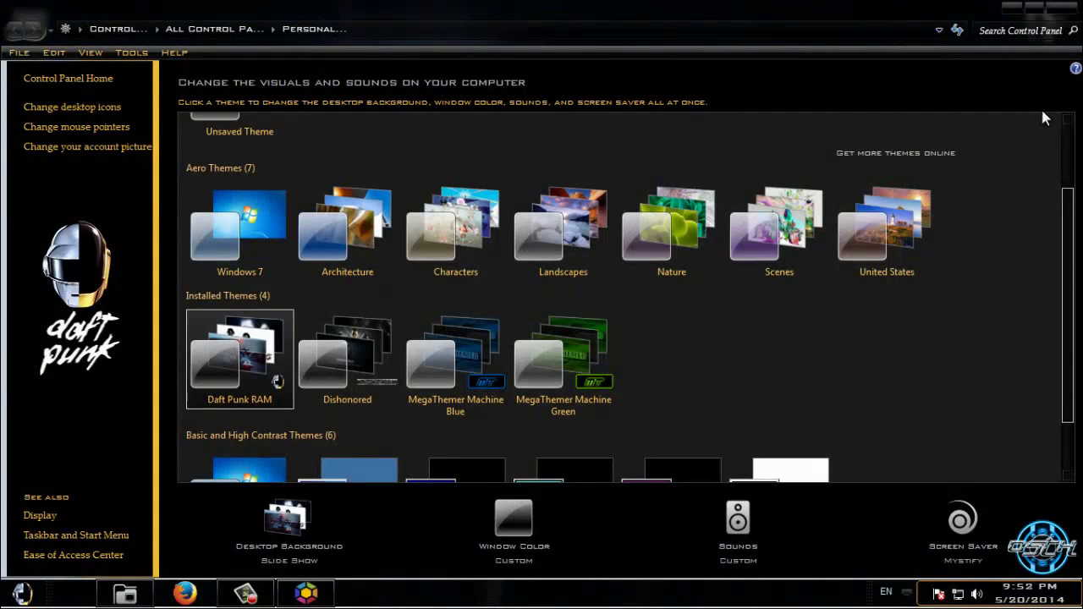
left_click(1060, 11)
mouse_move(125, 593)
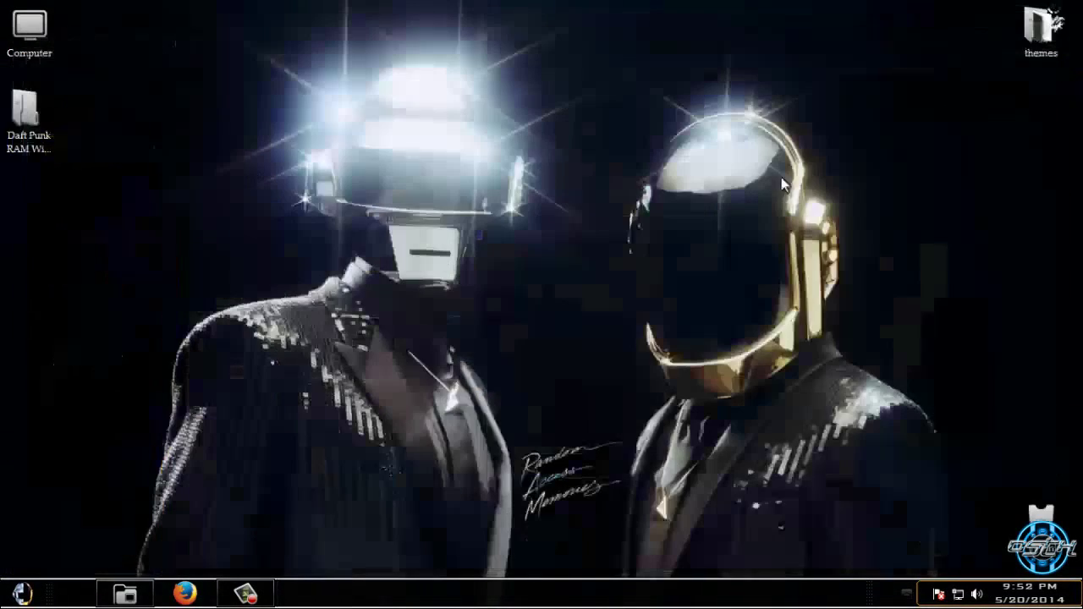
left_click(136, 596)
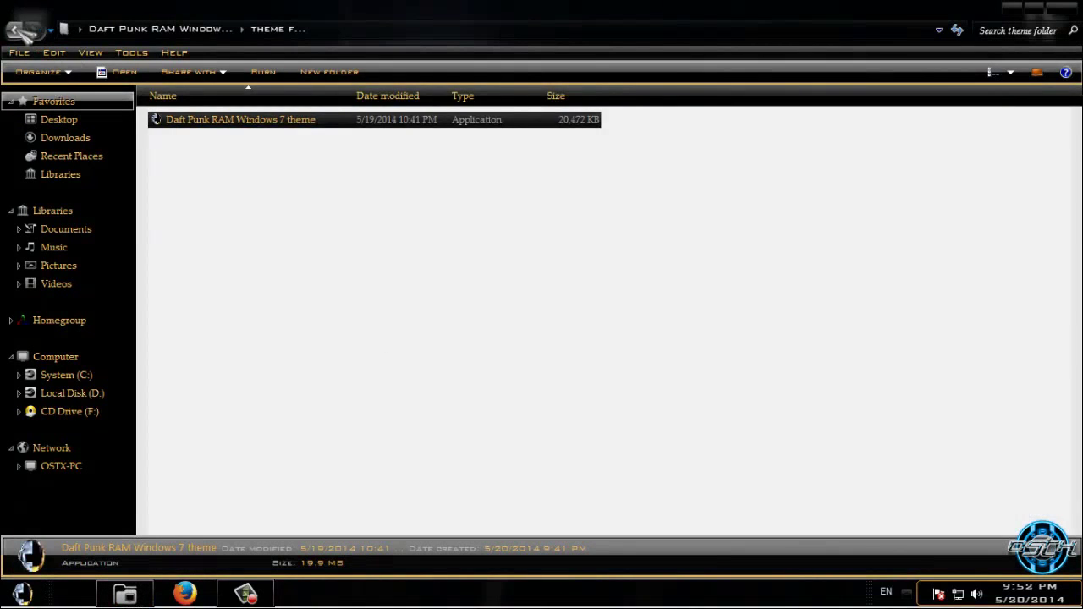
- Open the Extras folder, peek into Logon background, and run the Blackglass application
left_click(13, 30)
double_click(206, 123)
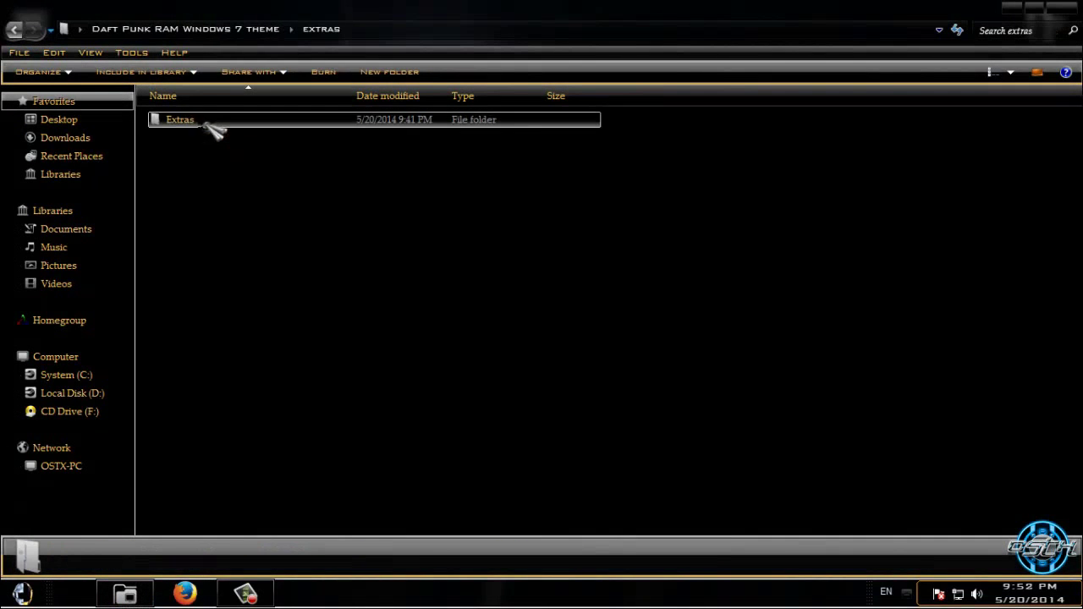
double_click(205, 123)
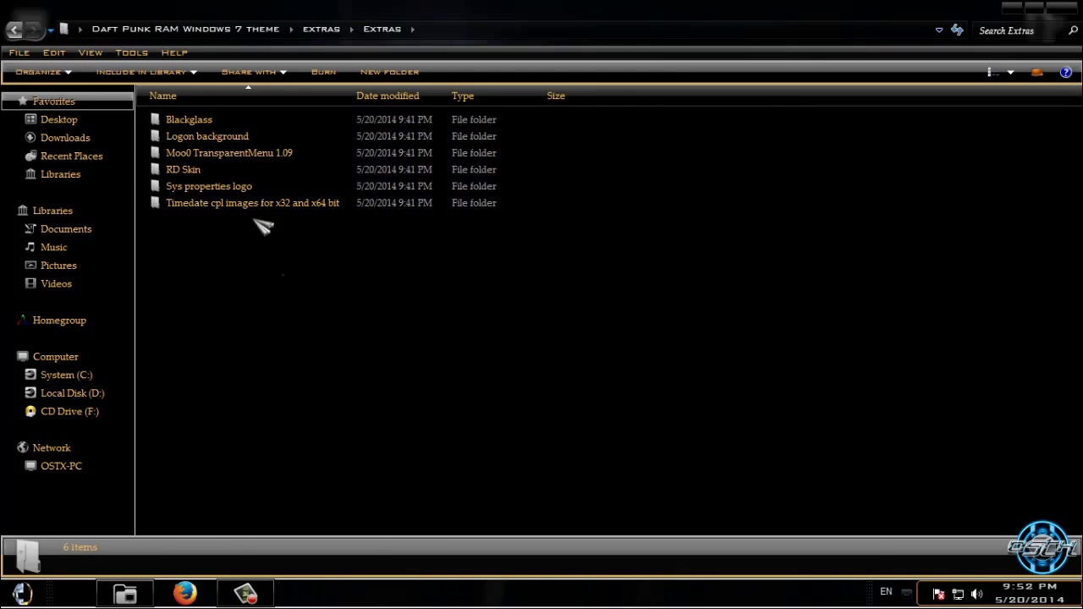
left_click_drag(262, 226, 350, 187)
left_click(169, 113)
double_click(205, 138)
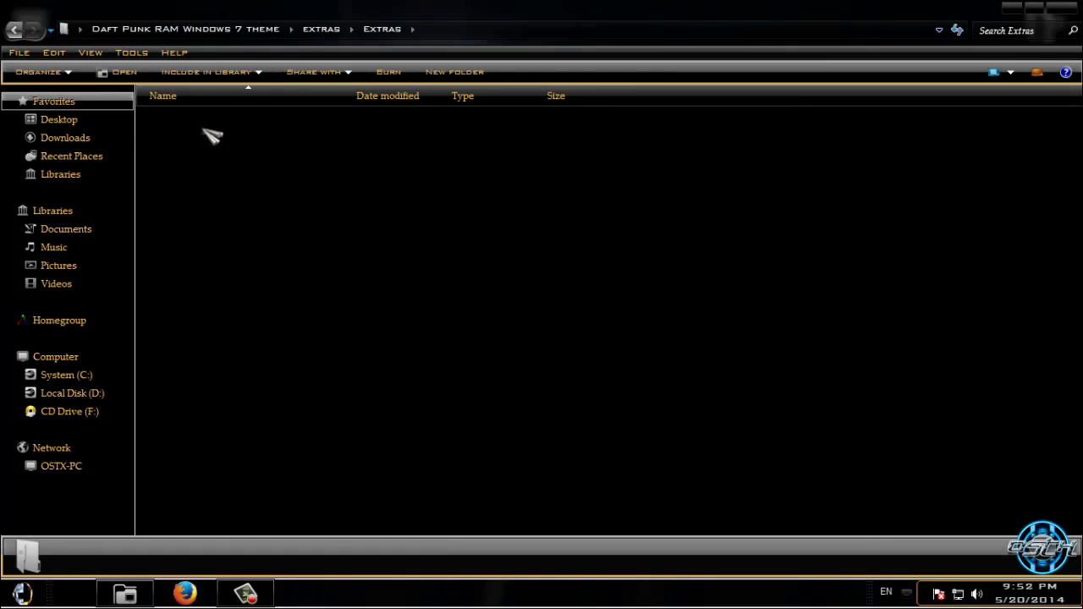
key("BackSpace")
double_click(220, 115)
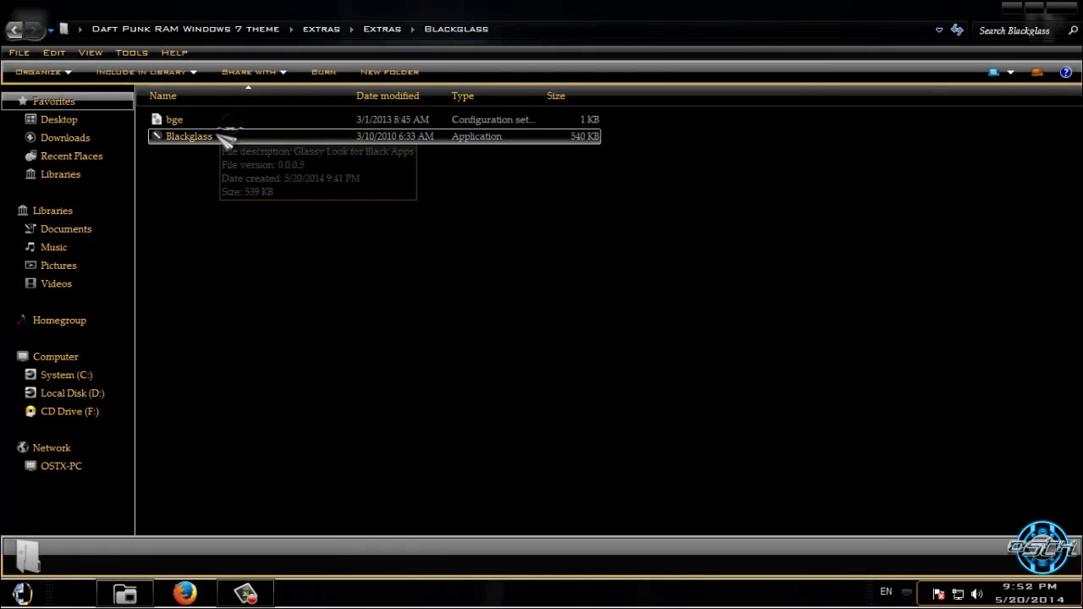
double_click(222, 137)
left_click(582, 311)
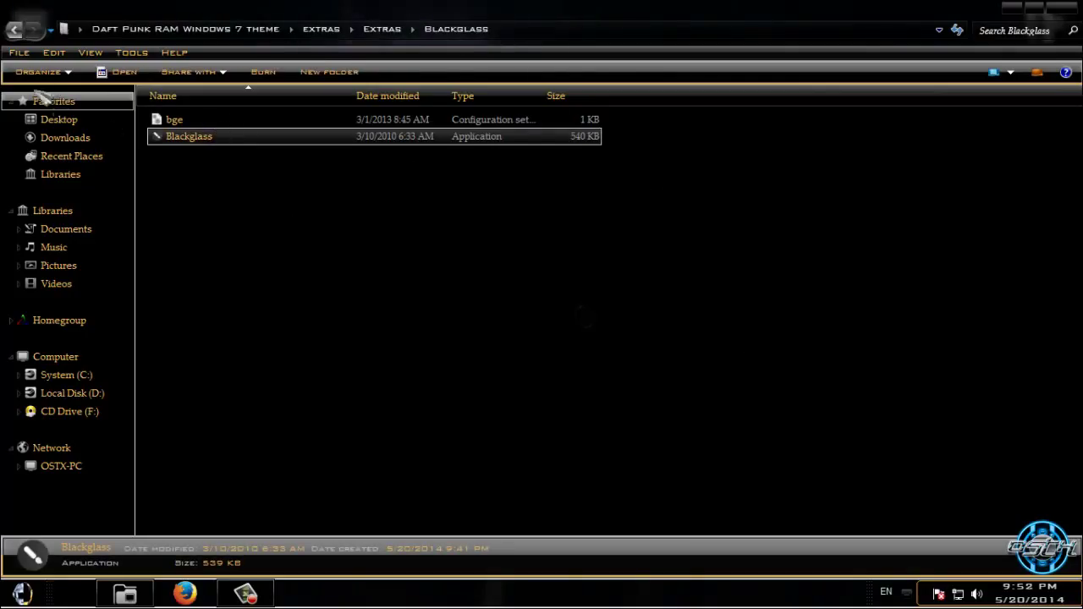
left_click(13, 28)
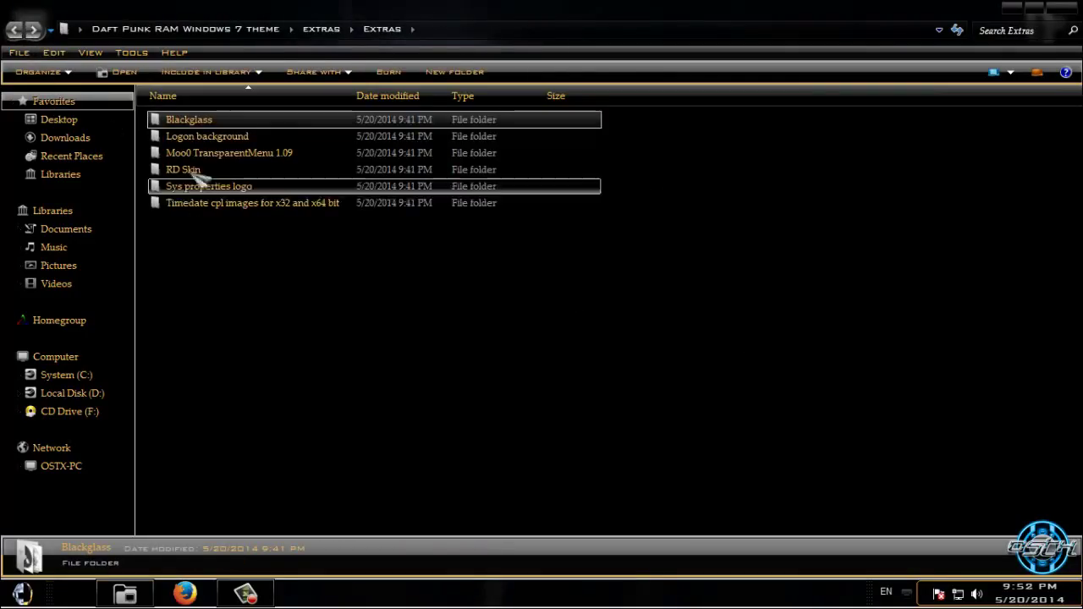
- Preview logon backgrounds 26 and 22 in Photo Viewer, then open Moo0 TransparentMenu 1.09
double_click(204, 136)
left_click(272, 119)
key("Left")
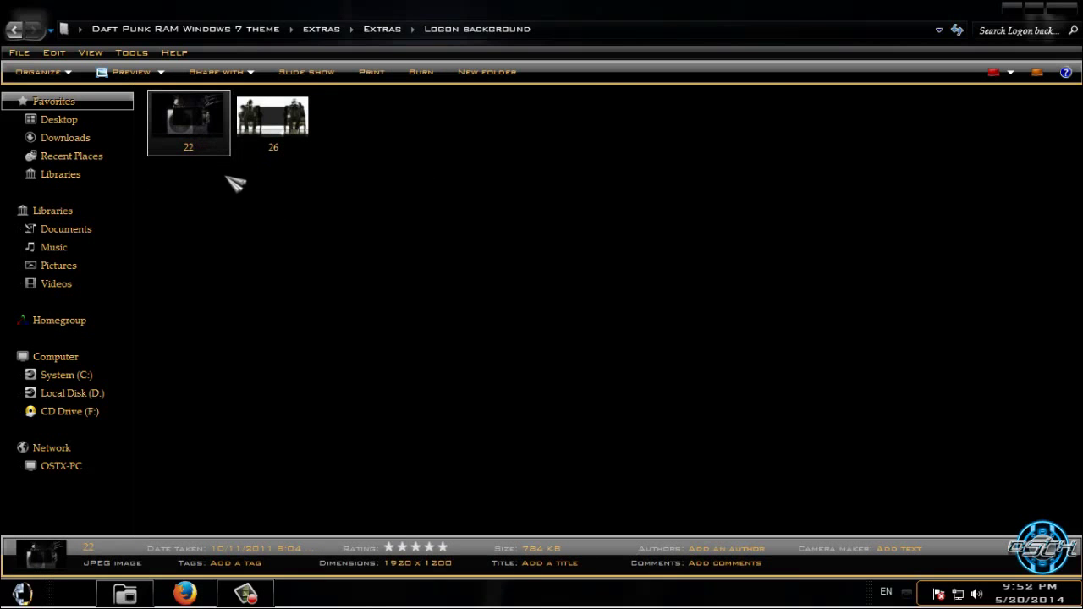
double_click(276, 120)
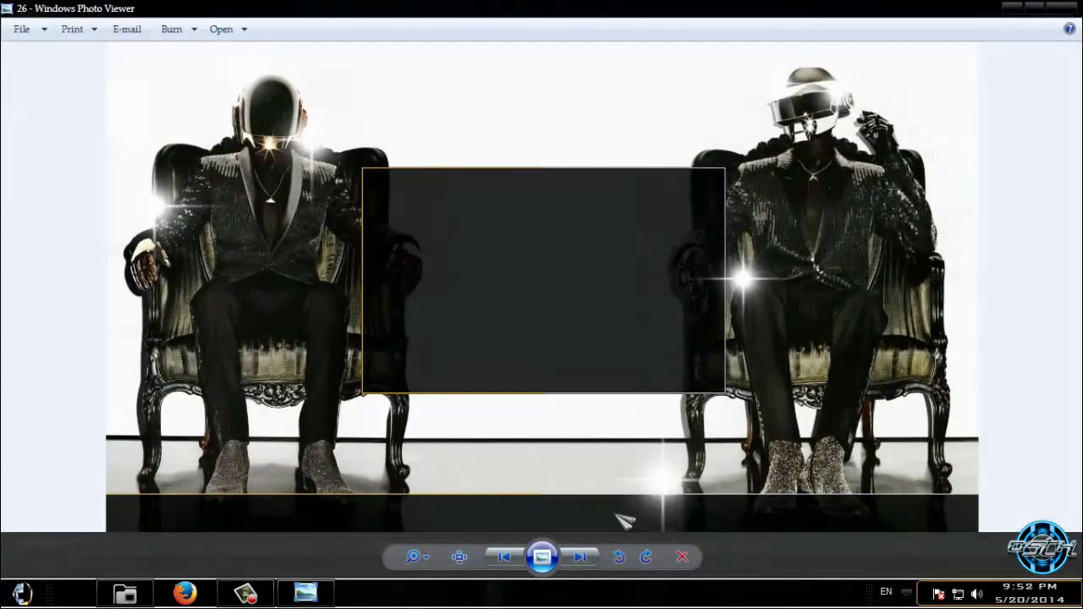
left_click(582, 560)
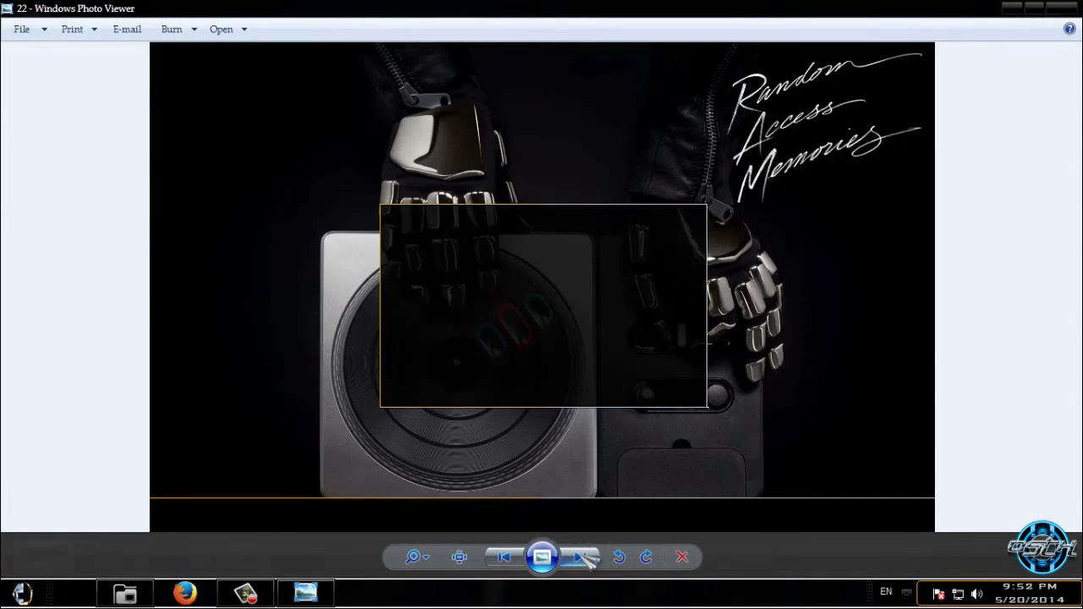
left_click(582, 558)
left_click(1061, 9)
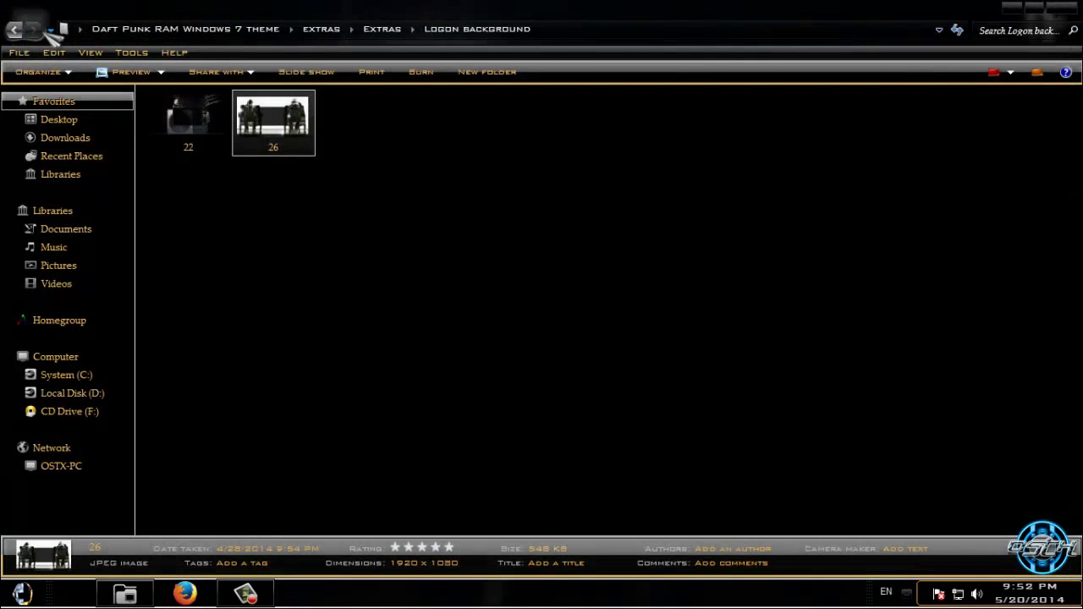
left_click(19, 30)
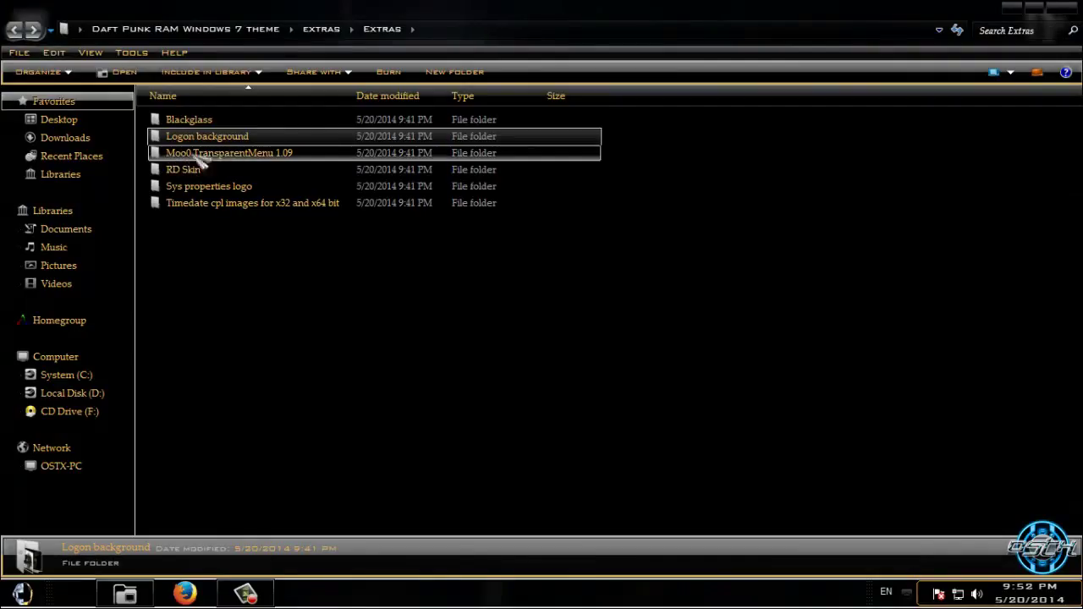
double_click(299, 153)
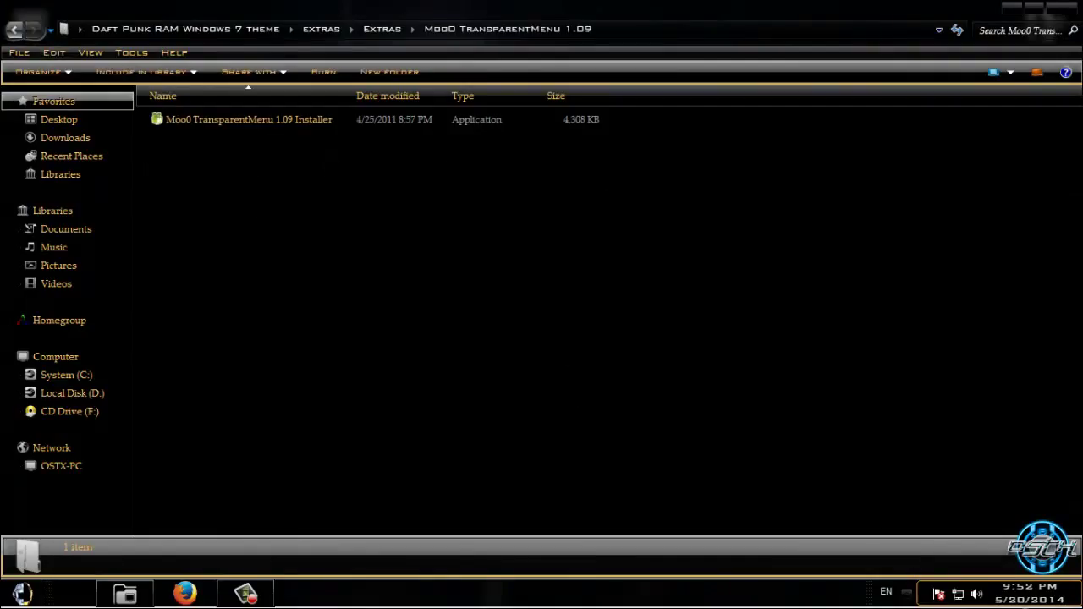
- Check Moo0 TransparentMenu's menu transparency and preview the translucent desktop and Start menus
left_click(906, 594)
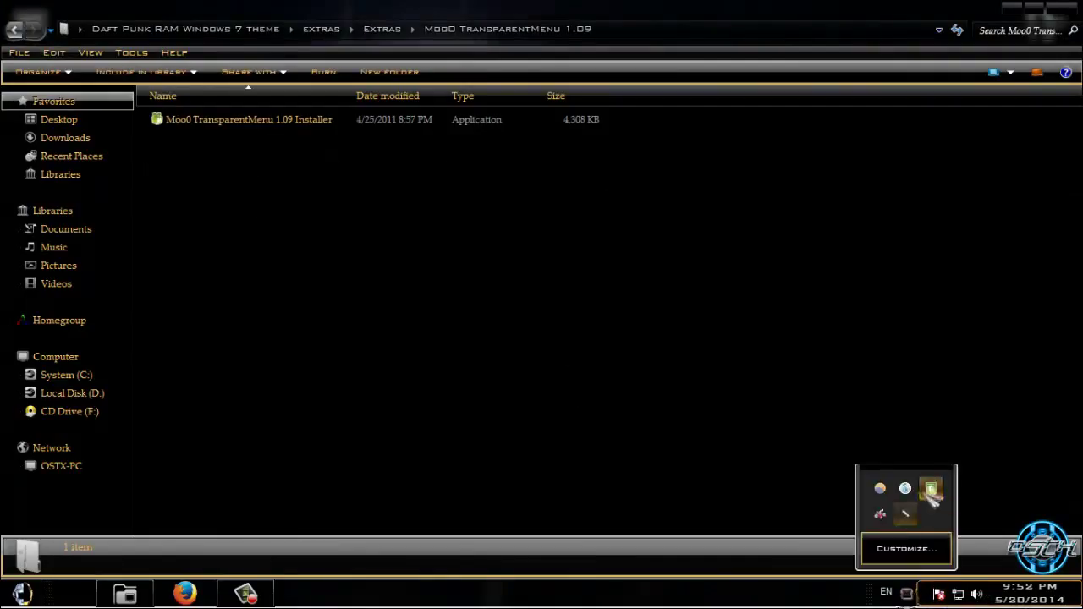
right_click(931, 489)
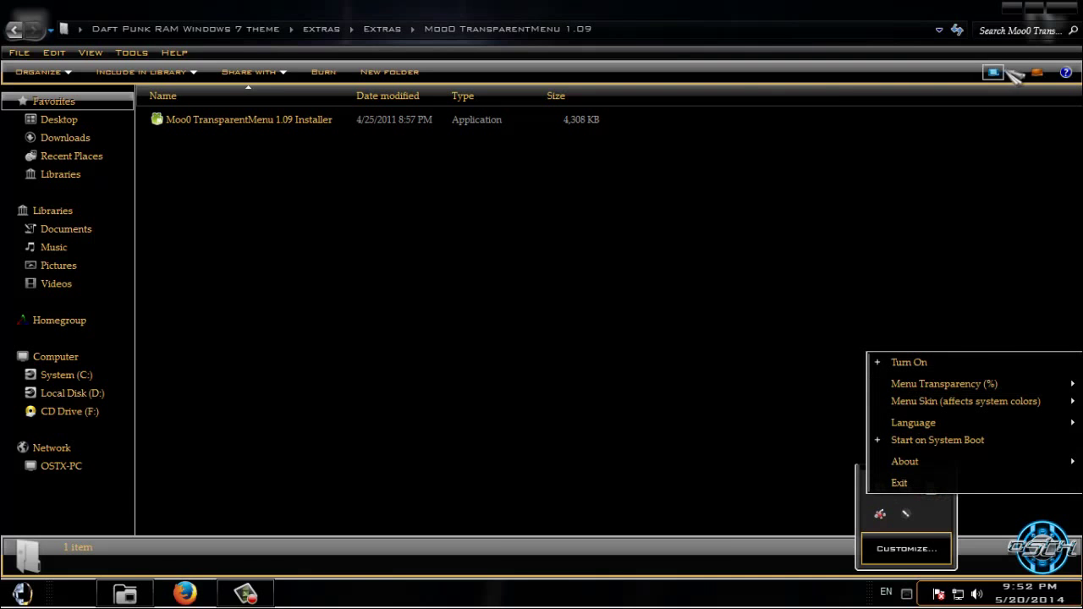
left_click(886, 32)
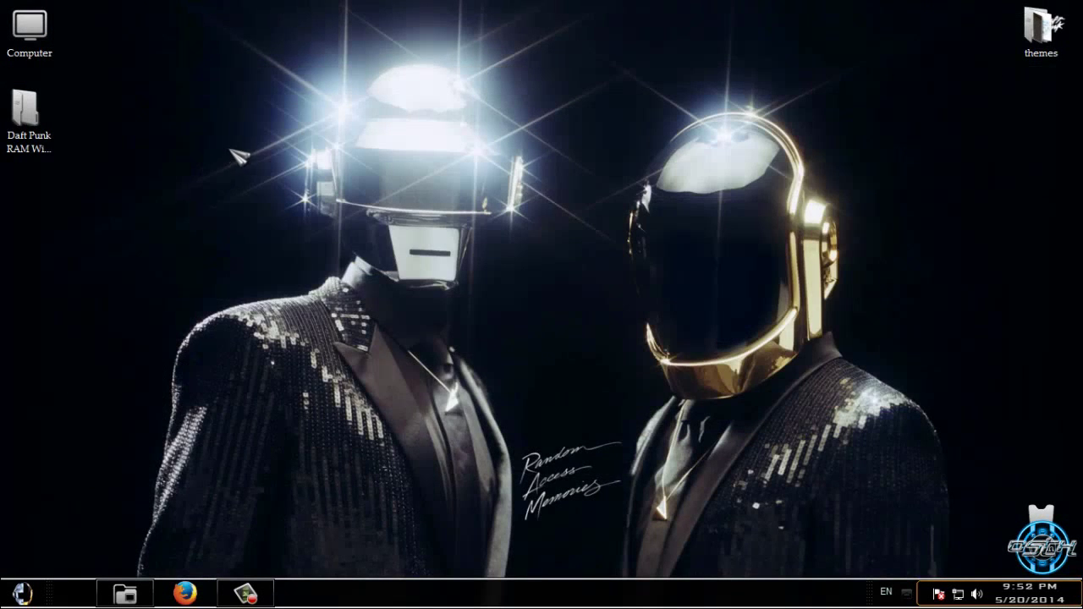
right_click(231, 150)
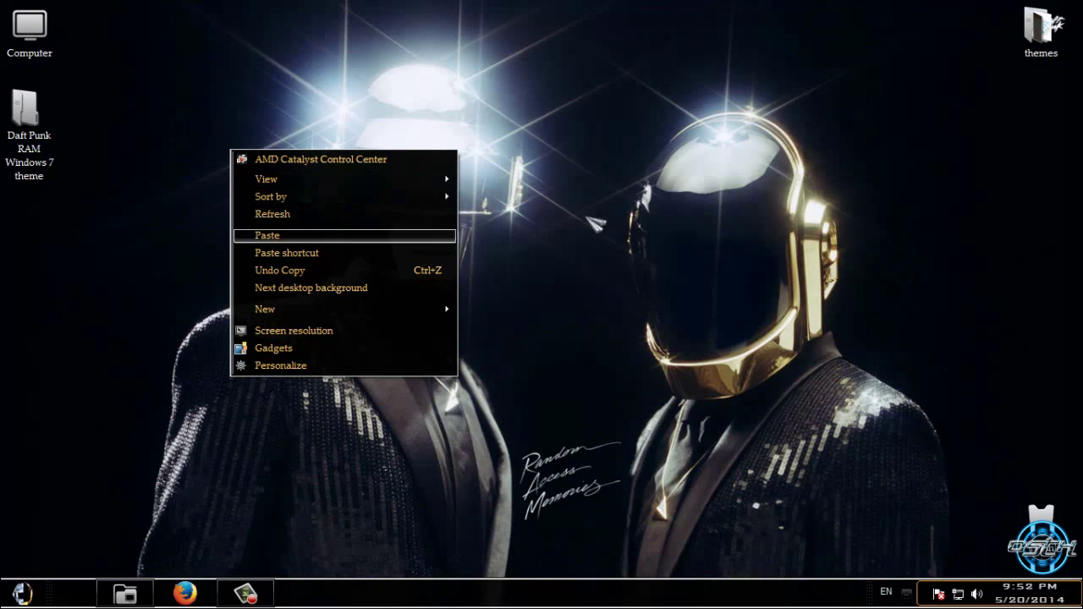
left_click(22, 594)
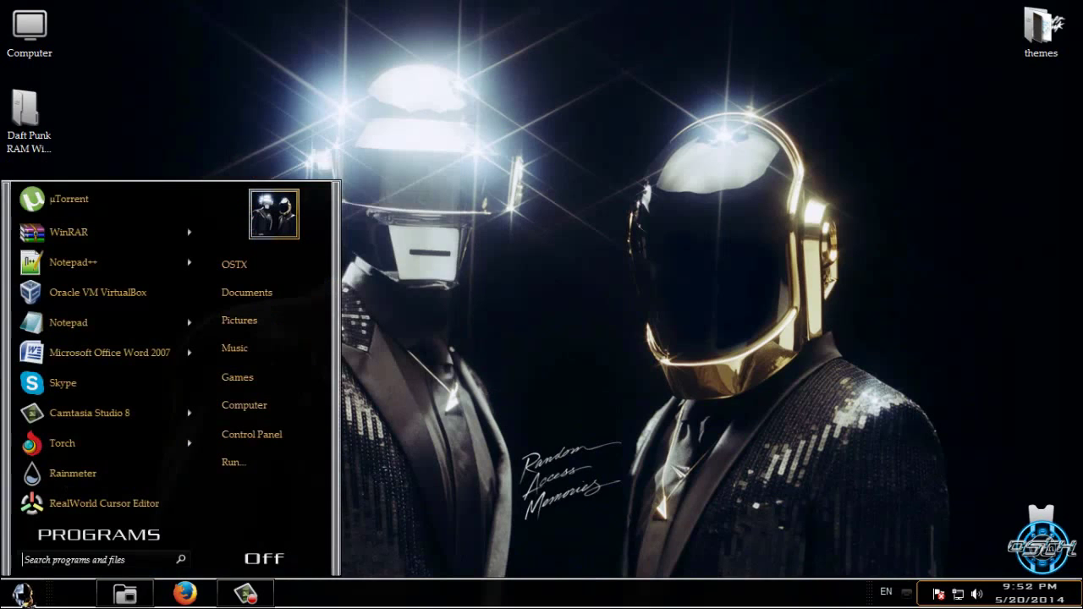
- Recheck the Moo0 transparency setting, refresh the desktop, and view the Start menu again
left_click(908, 593)
right_click(936, 523)
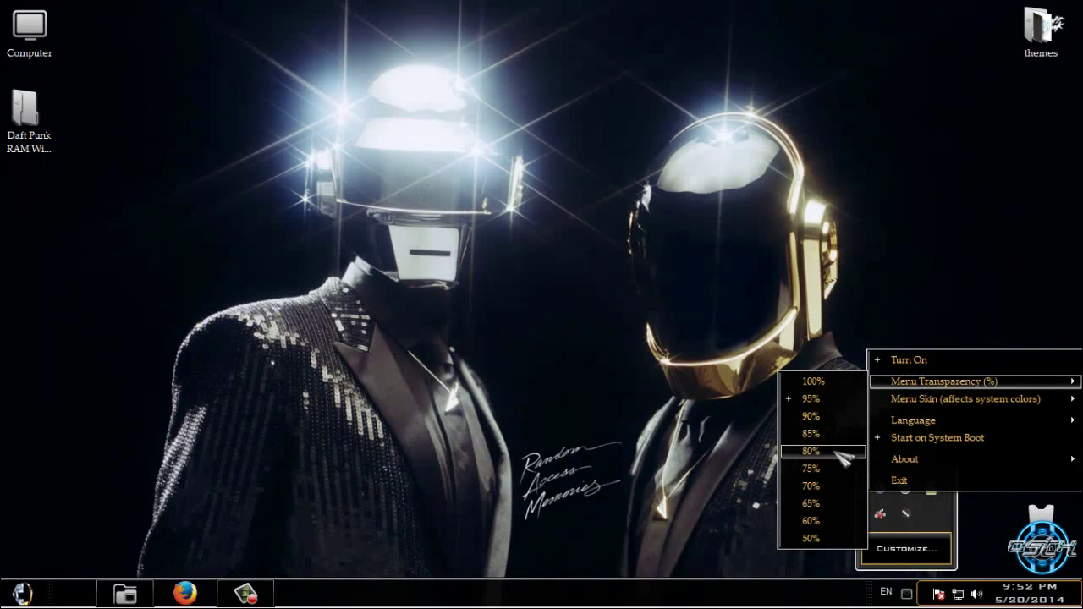
left_click(841, 453)
right_click(657, 213)
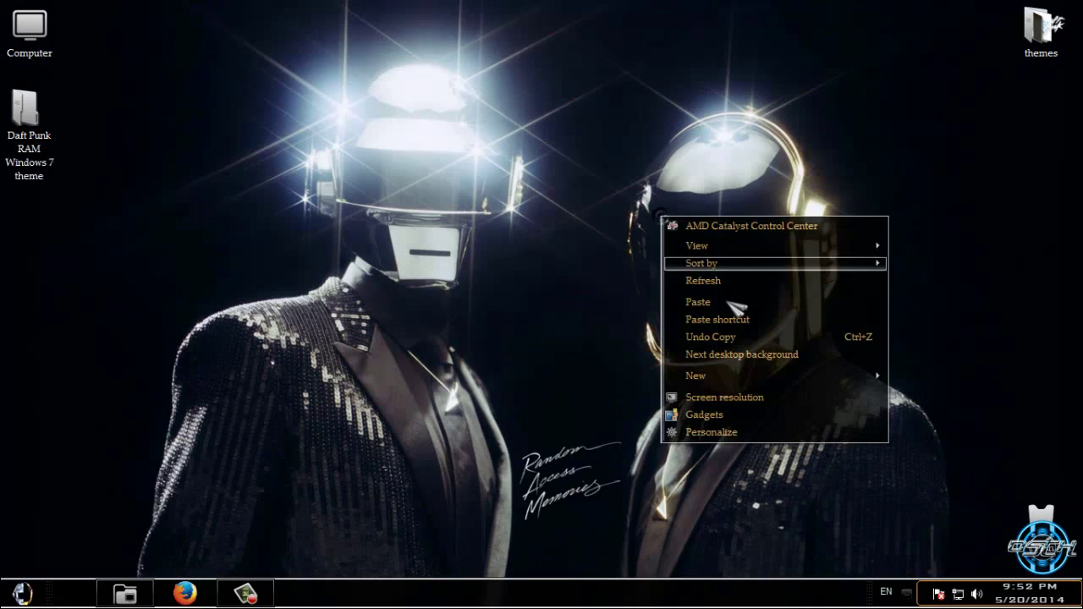
left_click(712, 282)
left_click(22, 593)
left_click(497, 322)
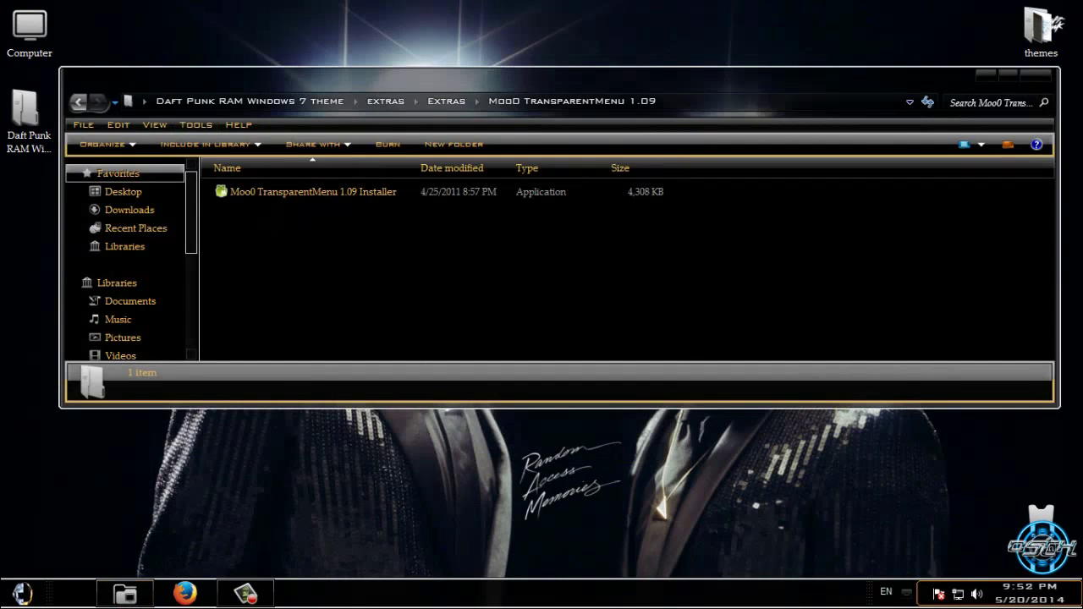
- Maximize Explorer and browse the RD Skin > Daft Punk skin folders
left_click(1009, 77)
left_click(23, 32)
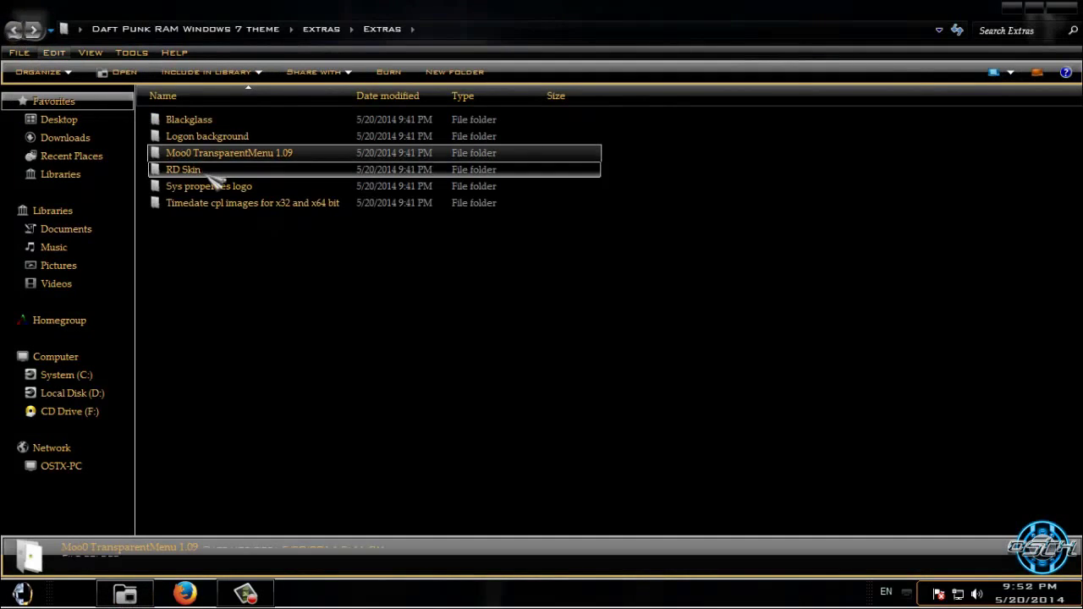
double_click(216, 174)
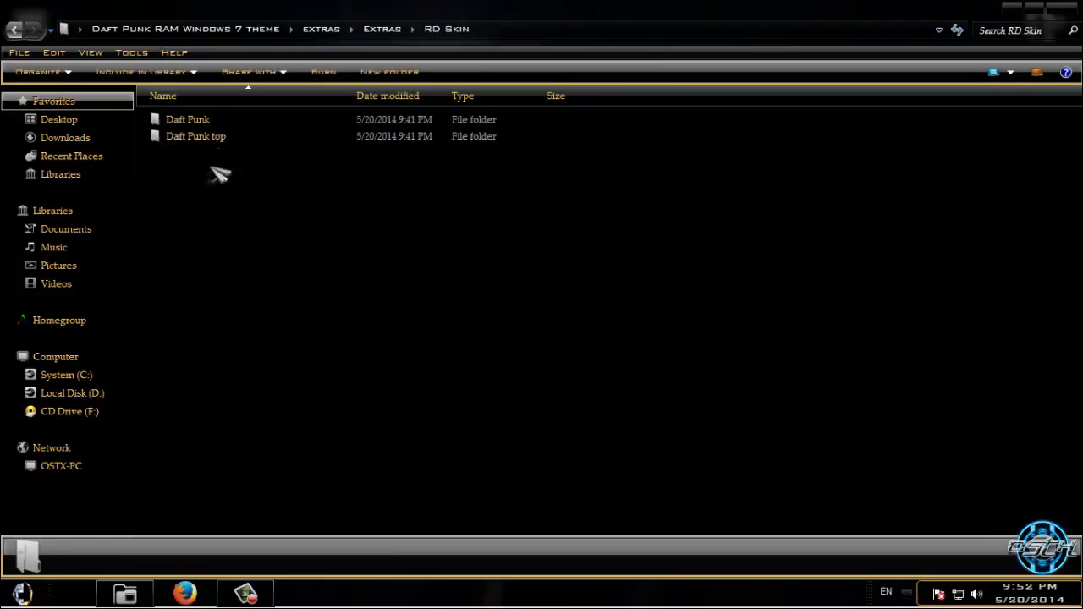
double_click(203, 121)
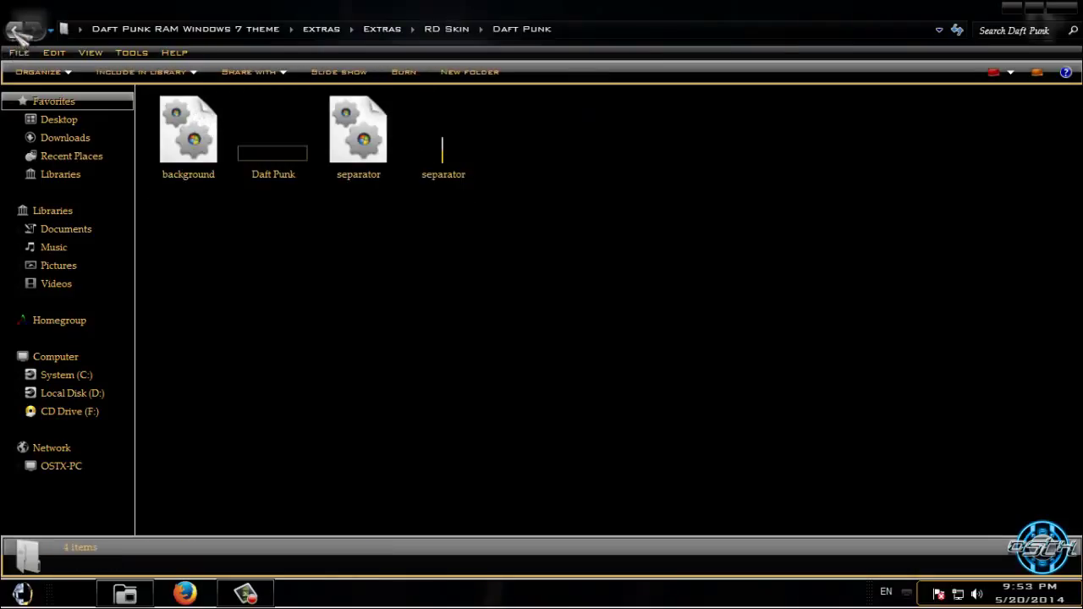
left_click(17, 32)
left_click(309, 136)
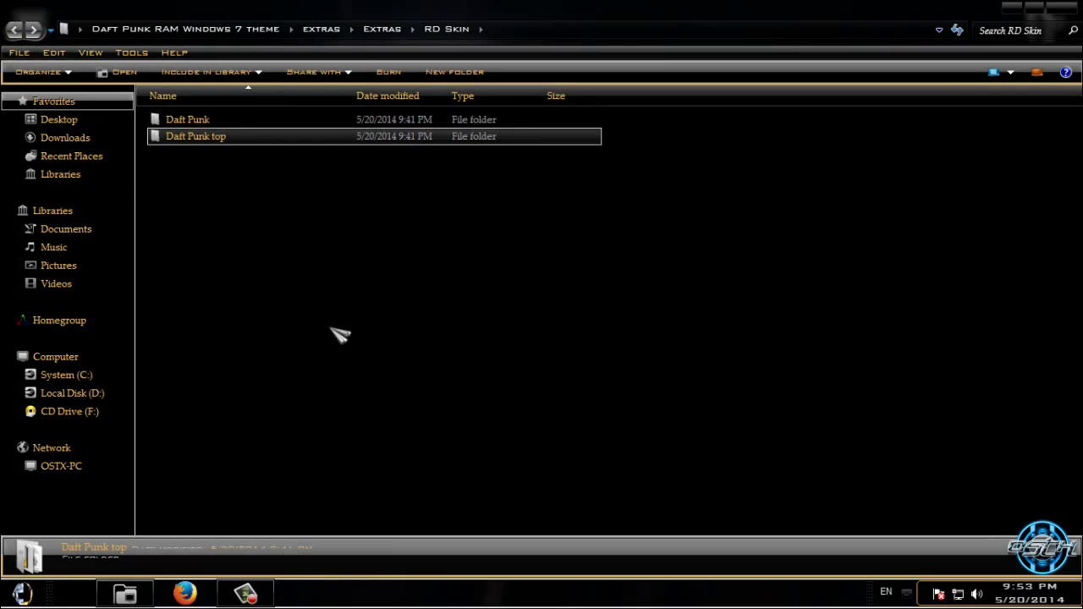
left_click(13, 30)
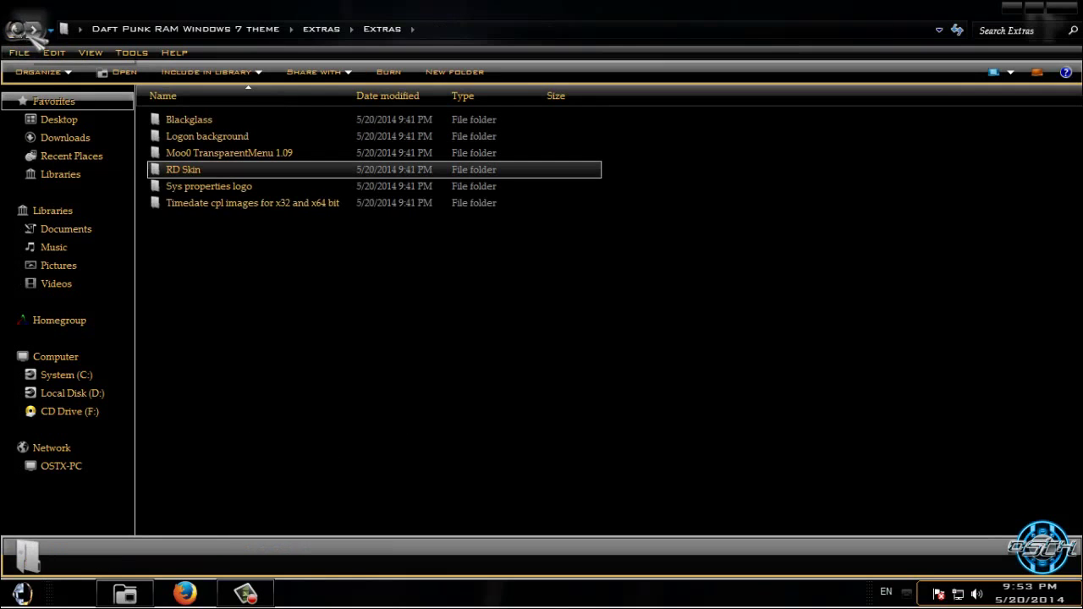
- In Sys properties logo's subfolder, select the four Daft Punk images and launch the logo changer
double_click(208, 191)
double_click(249, 133)
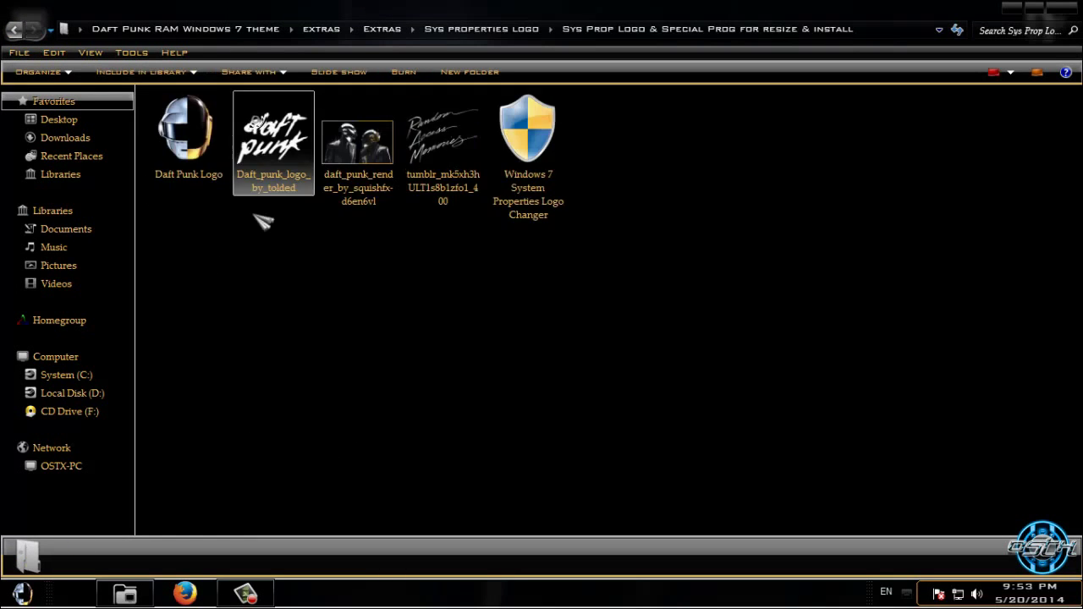
left_click(273, 181)
left_click(383, 188)
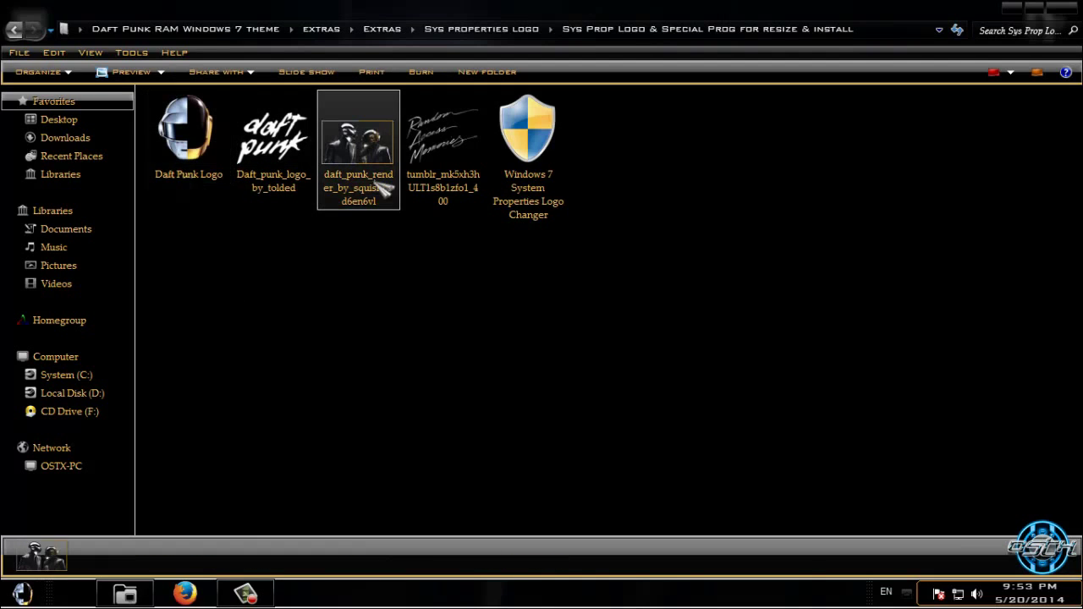
left_click(150, 175)
left_click(187, 235)
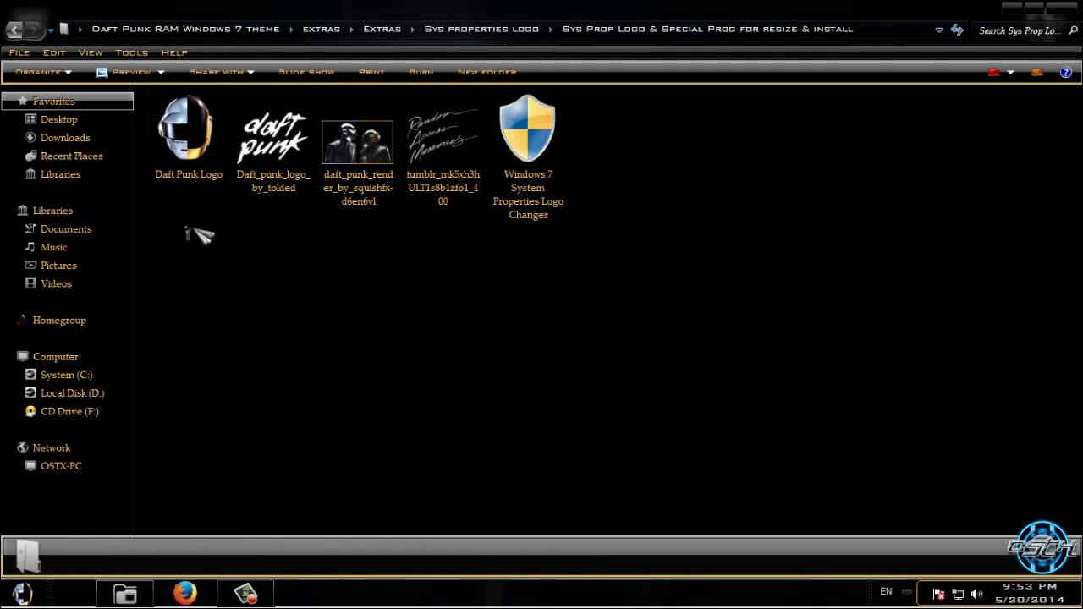
left_click_drag(186, 228, 455, 127)
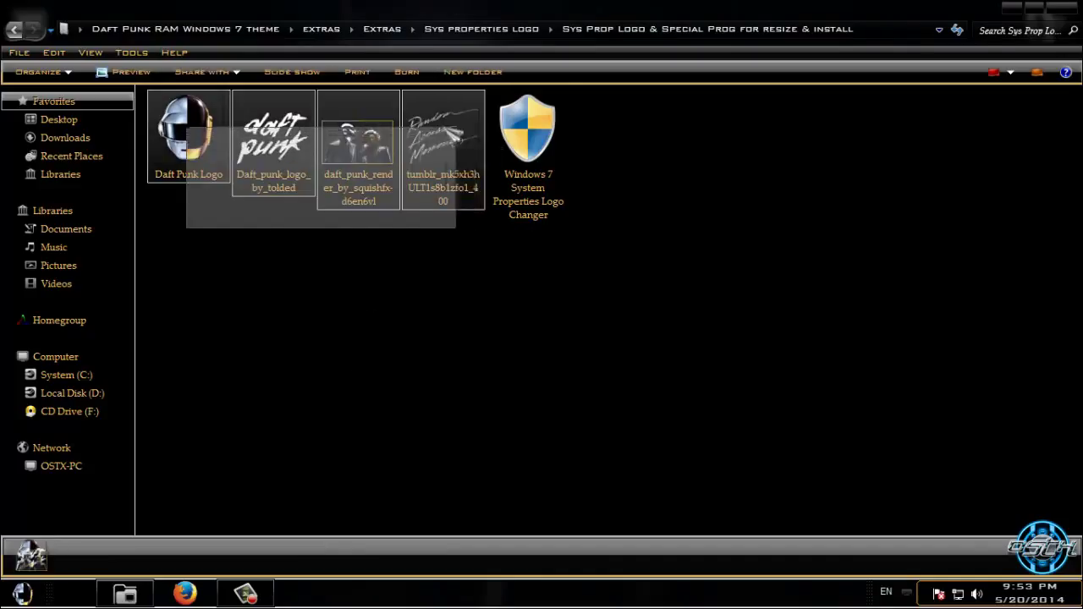
mouse_move(456, 127)
left_mouse_down()
mouse_move(443, 161)
mouse_move(438, 340)
left_mouse_up()
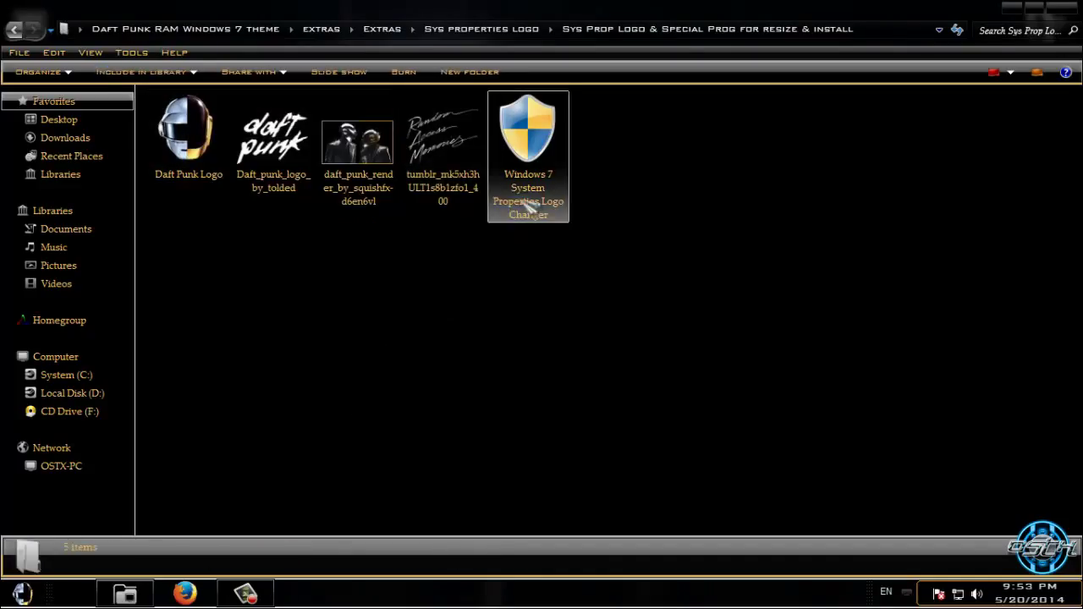
double_click(529, 207)
- Set the Random Access Memories image as the system properties logo
left_click(584, 311)
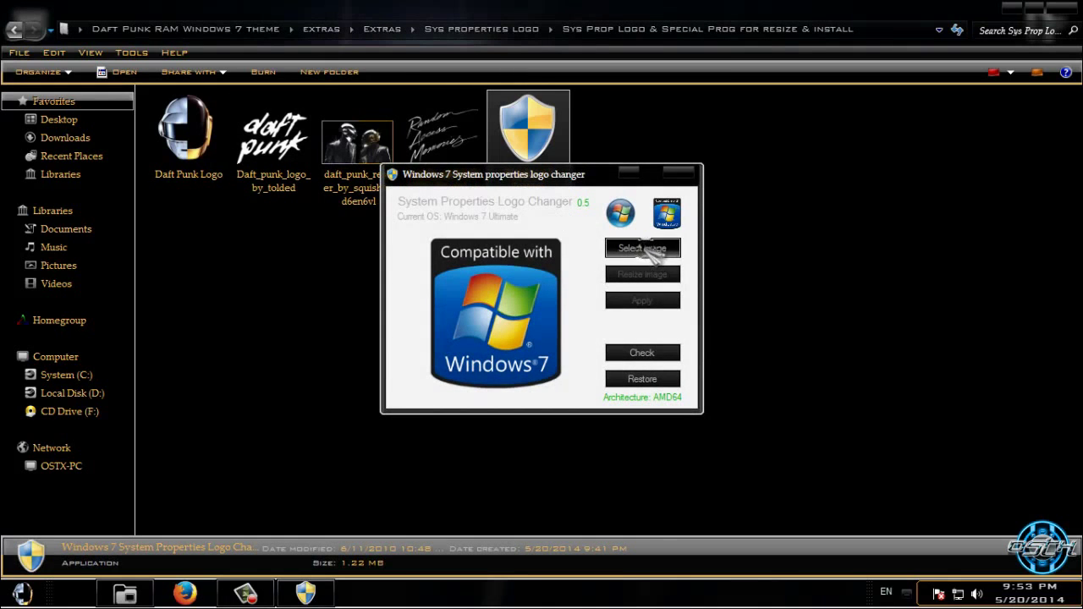
left_click(643, 248)
left_click_drag(809, 114, 703, 97)
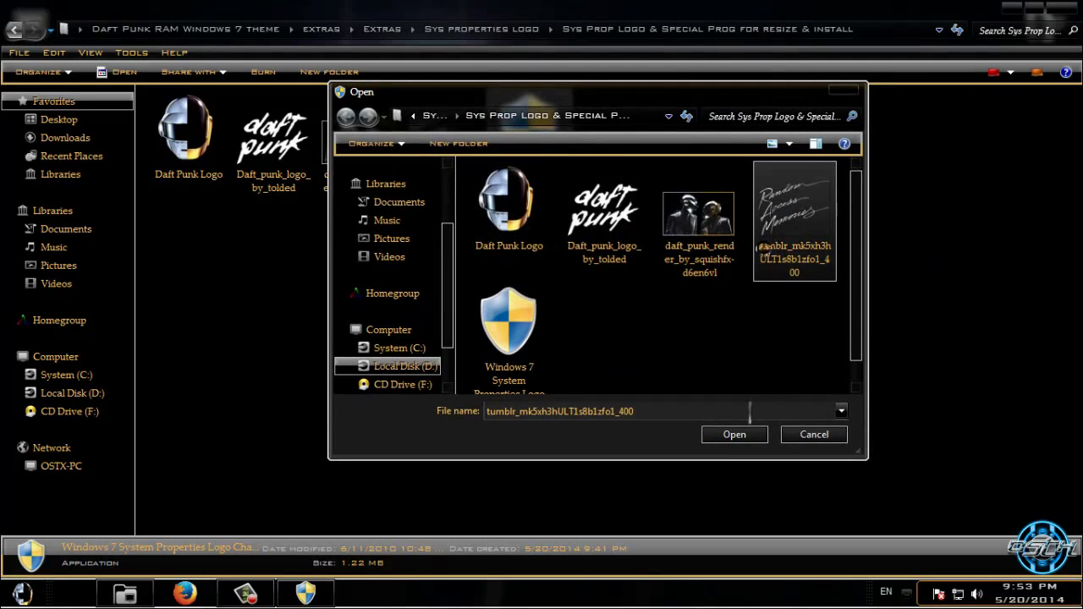
left_click(733, 433)
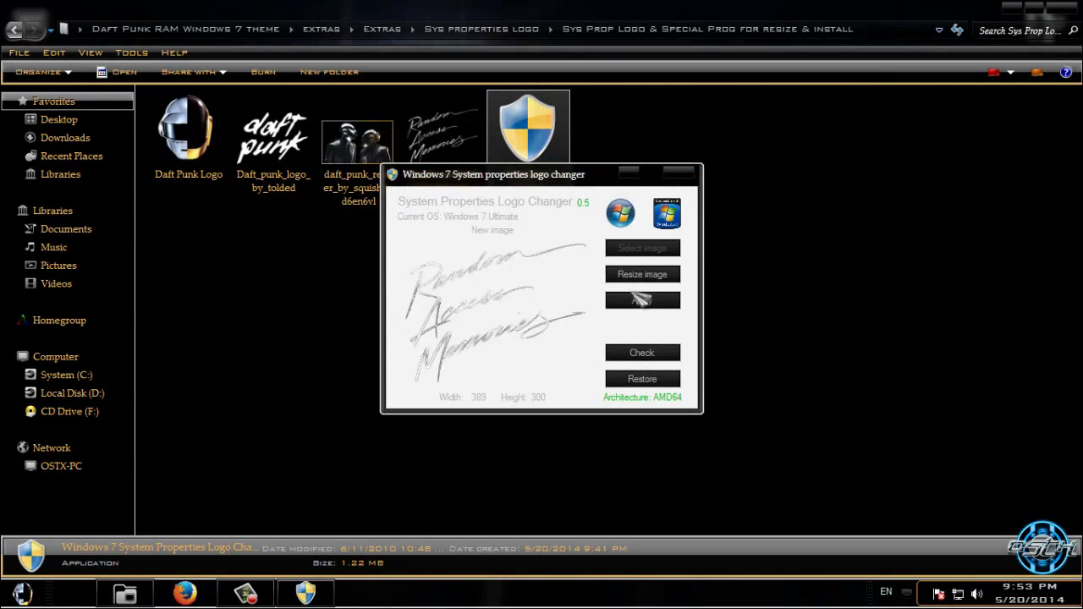
left_click(618, 303)
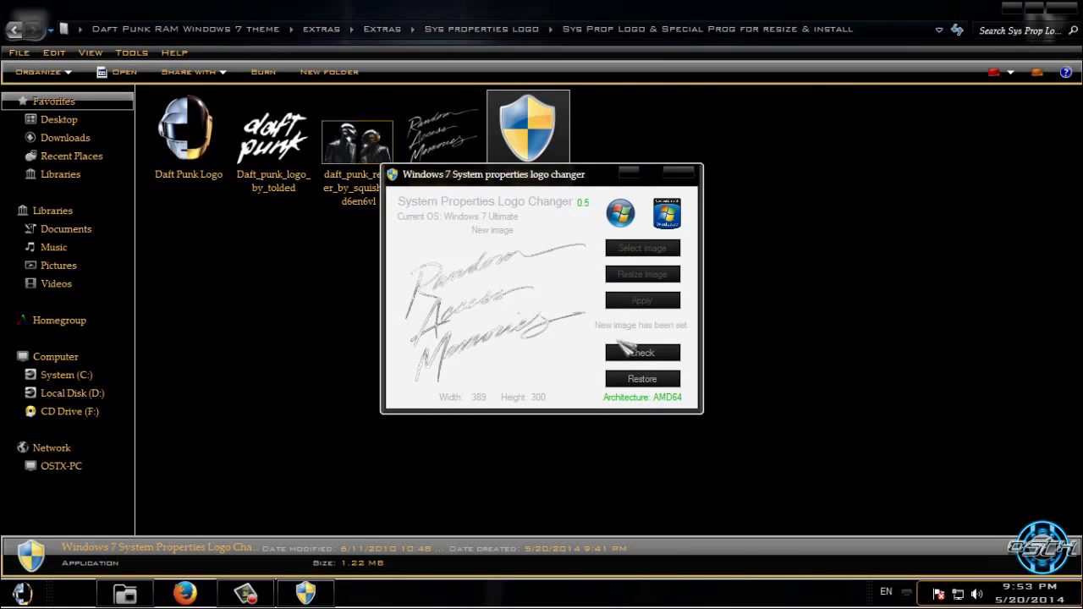
- Verify the new logo on the System page, then close the changer and return to Extras
left_click(624, 360)
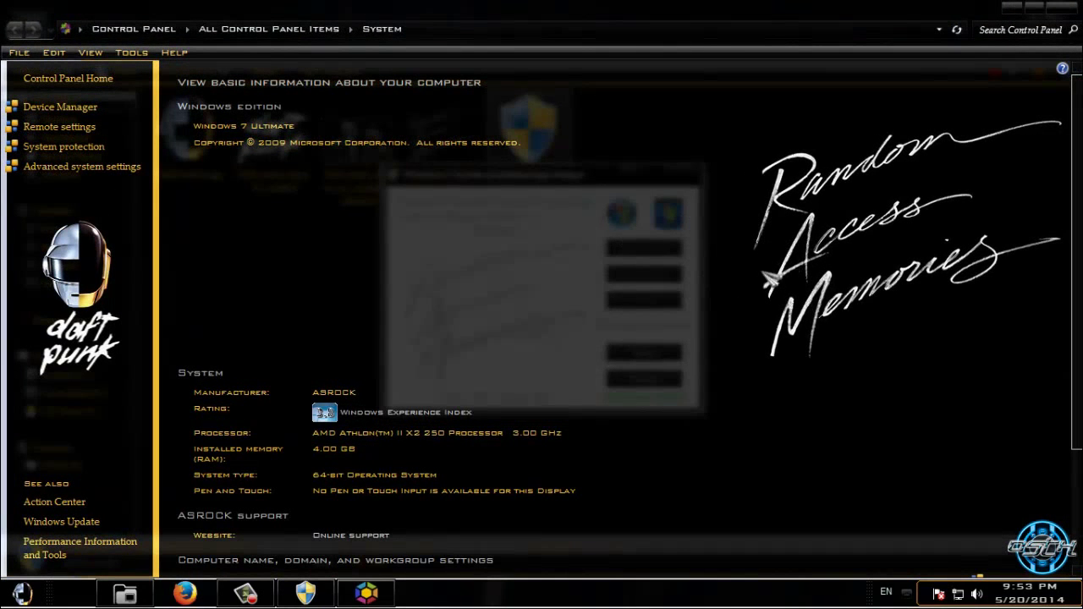
left_click(1062, 9)
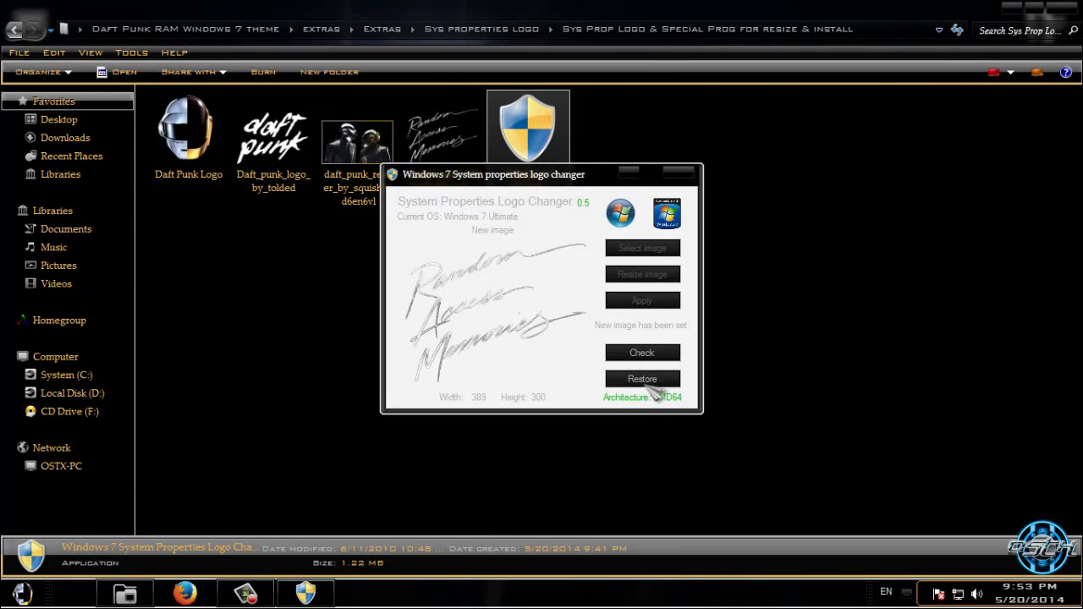
left_click(685, 173)
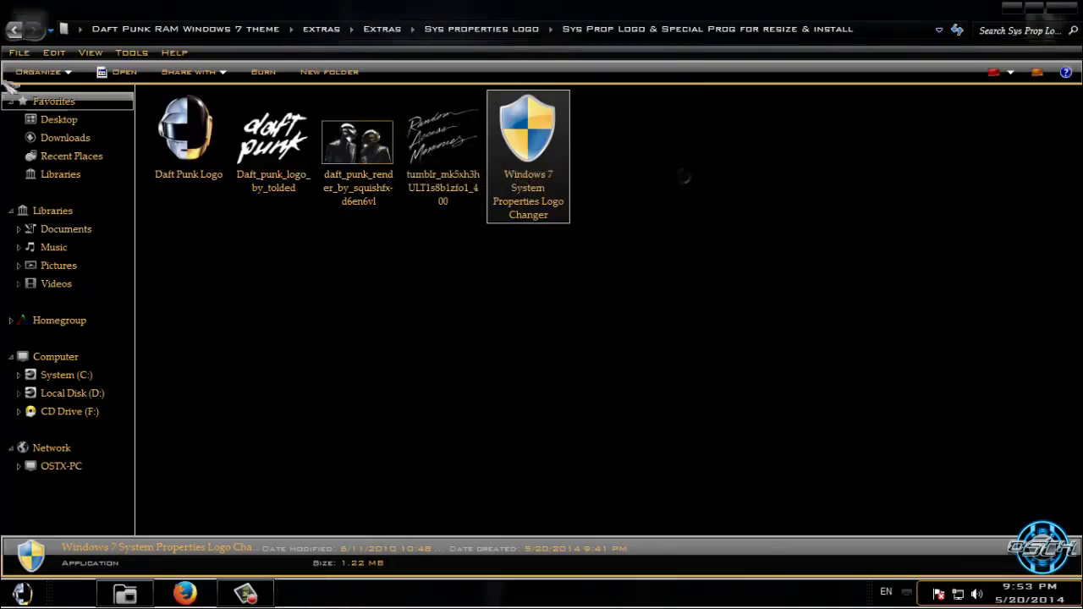
left_click(13, 29)
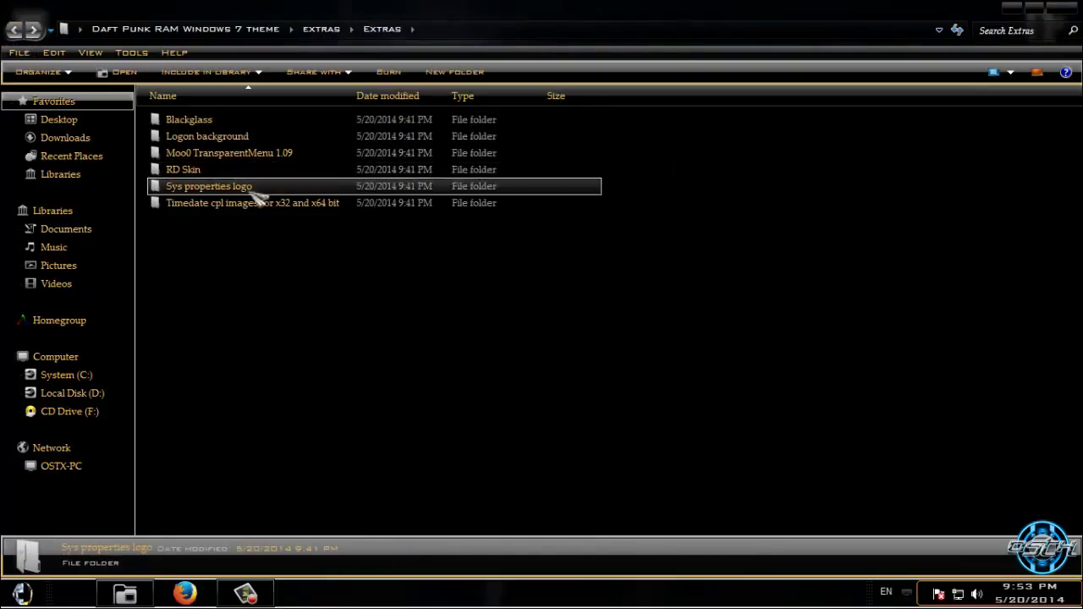
- Open Timedate cpl images for x32 and x64 bit and preview the themed calendar flyout
double_click(258, 201)
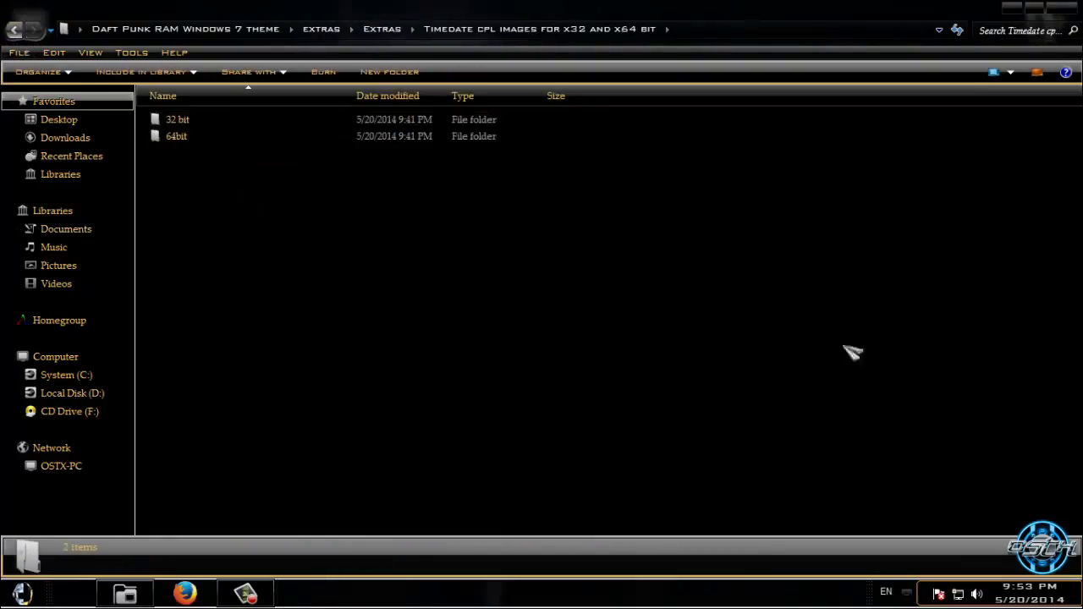
left_click(1029, 592)
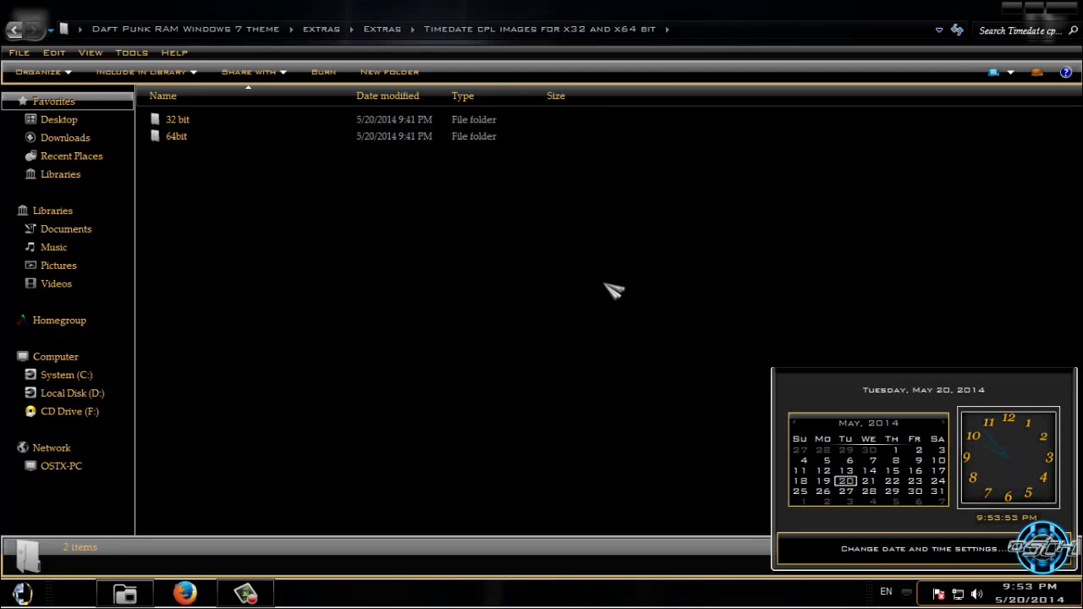
left_click(181, 125)
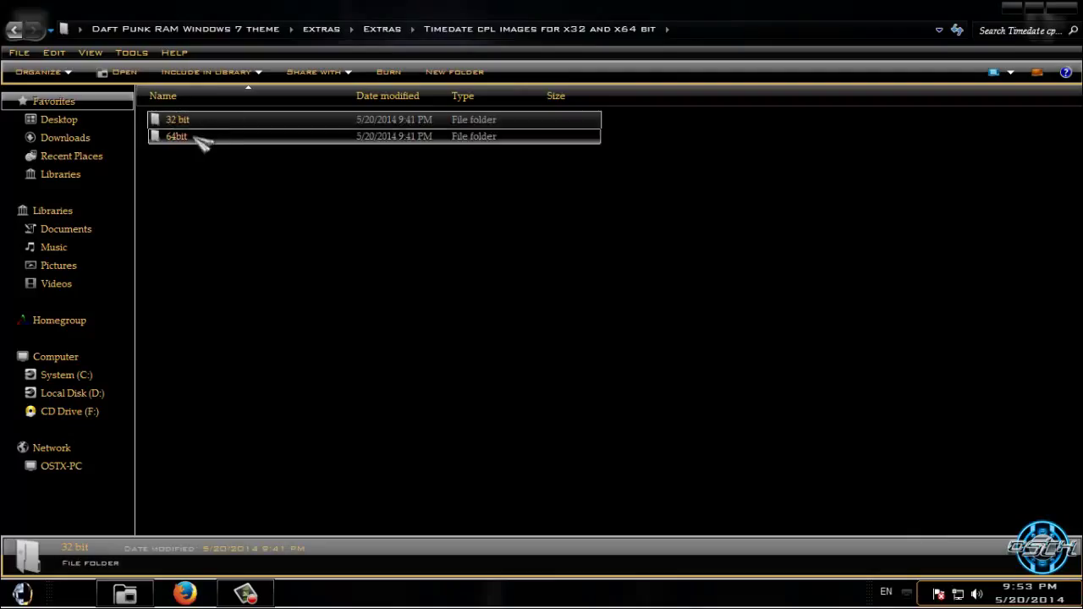
left_click(199, 138)
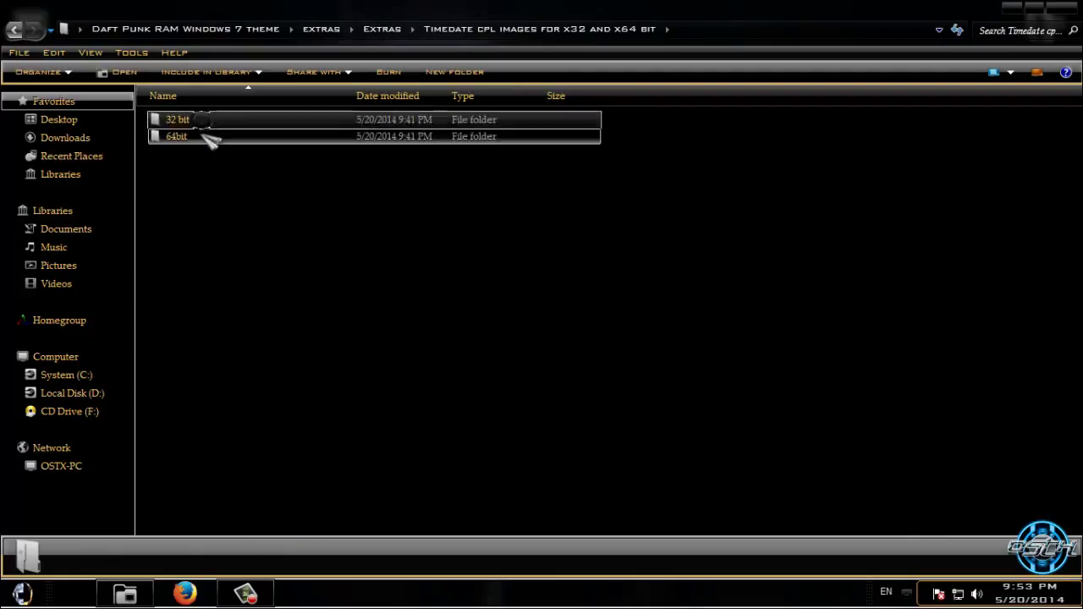
- Browse 32 bit > system32 to view timedate.cpl and the preview folder, then close Explorer
double_click(210, 127)
double_click(210, 125)
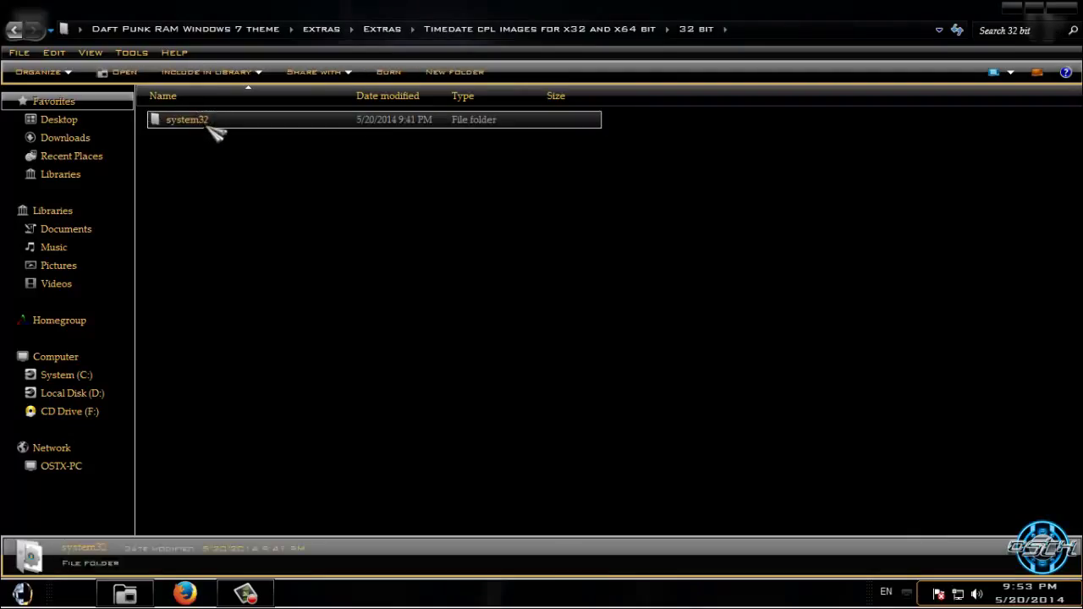
left_click(213, 137)
key("Up")
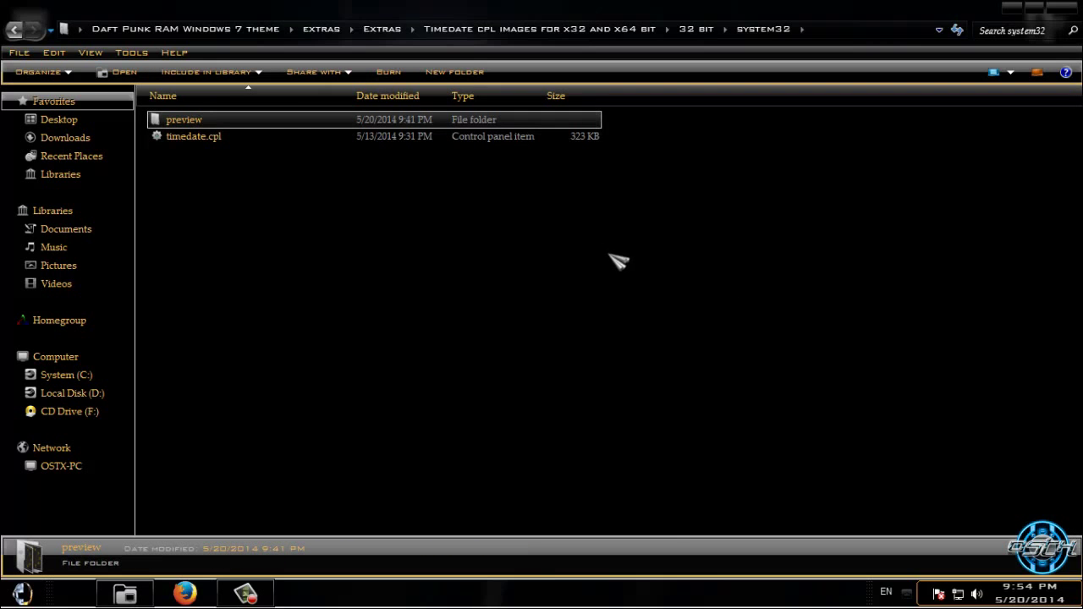
mouse_move(432, 13)
left_mouse_down()
mouse_move(673, 165)
mouse_move(429, 156)
left_mouse_up()
left_click(941, 162)
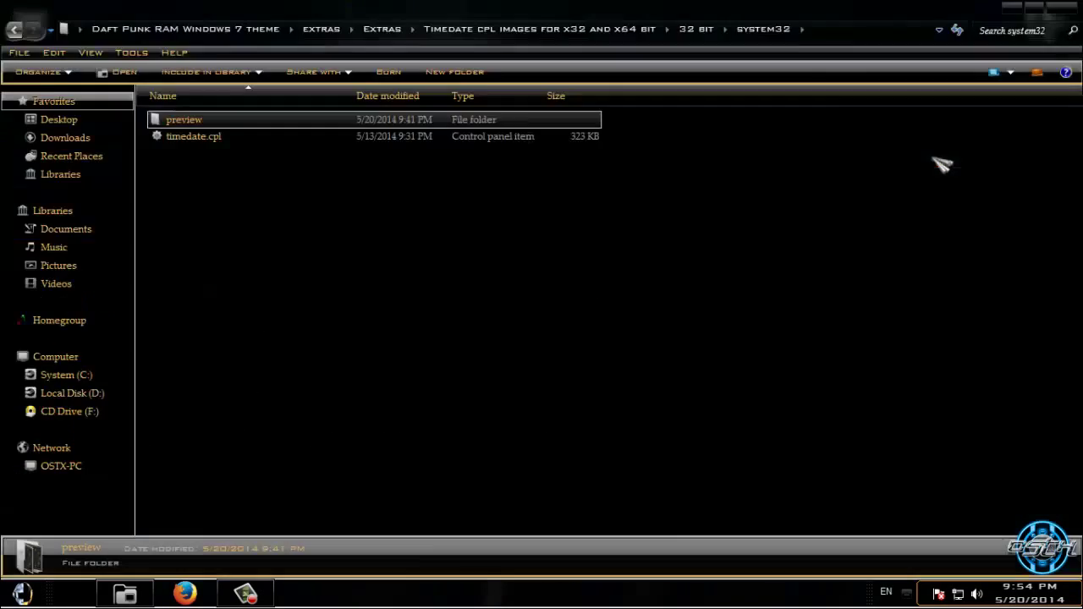
left_click(1063, 9)
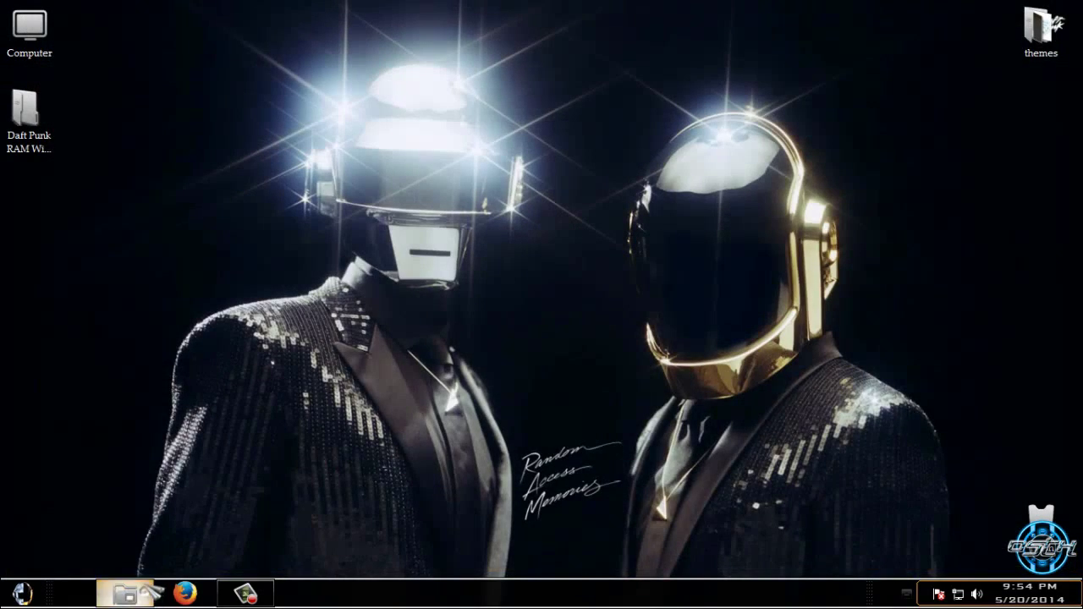
- Advance the desktop wallpaper five times with Next desktop background
left_click(125, 595)
left_click(1068, 10)
right_click(491, 103)
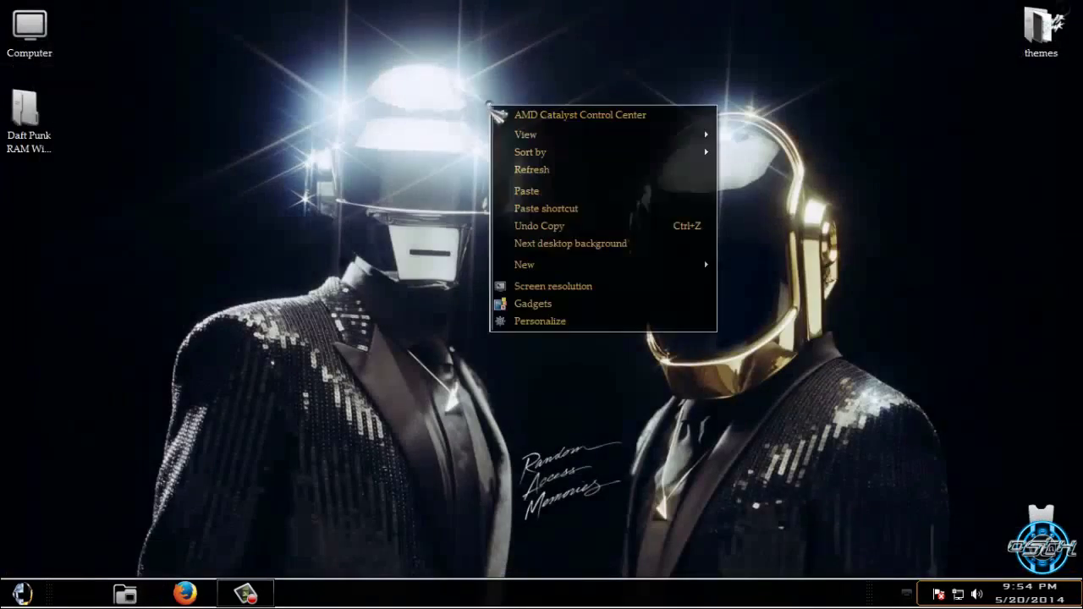
left_click(561, 177)
right_click(429, 224)
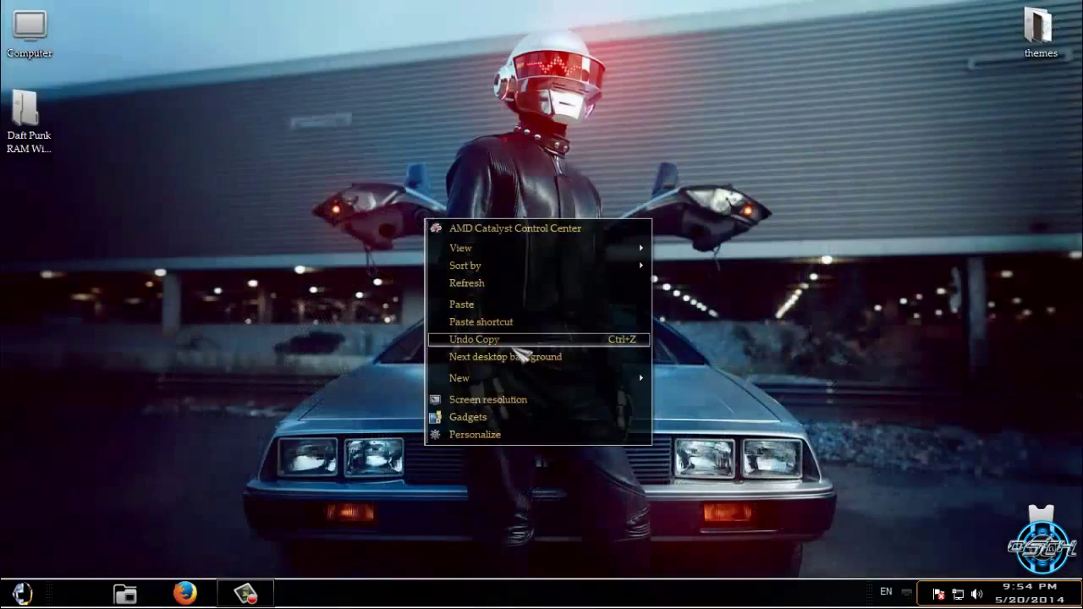
left_click(512, 357)
right_click(471, 203)
left_click(512, 338)
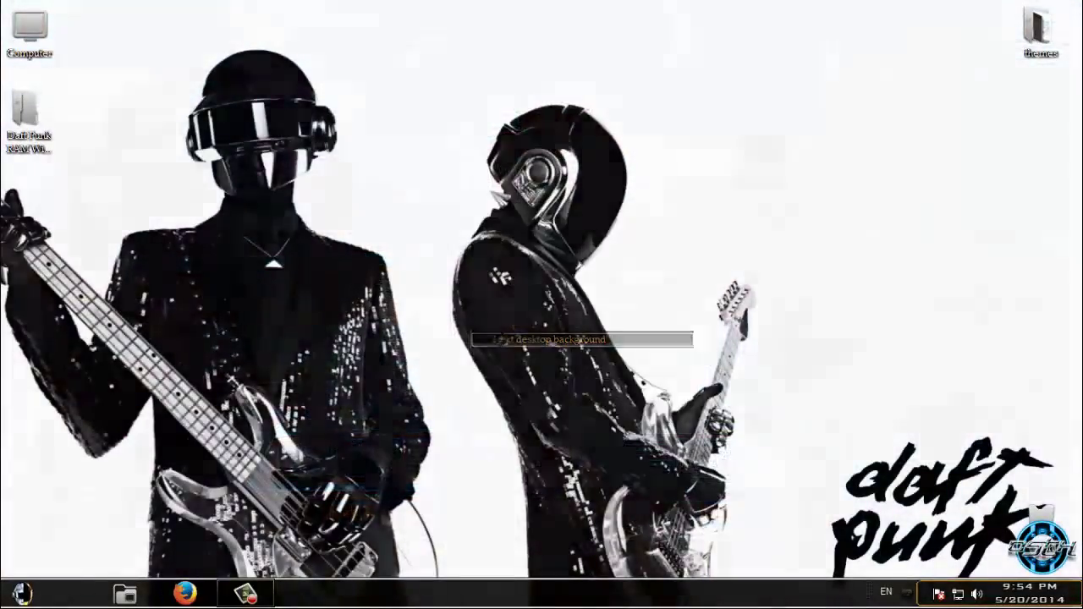
right_click(491, 193)
left_click(529, 332)
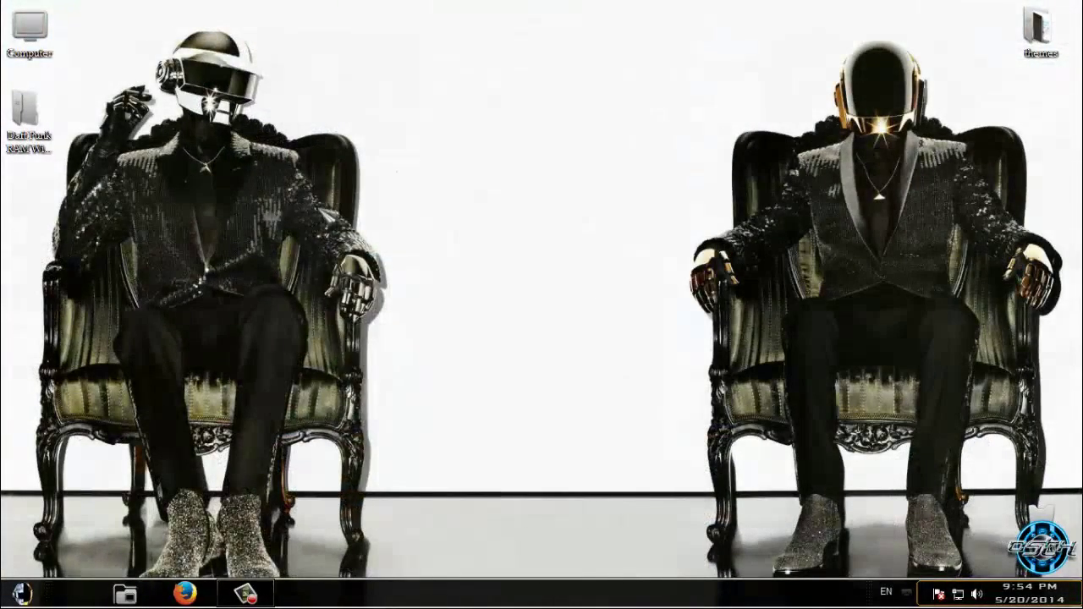
right_click(313, 203)
left_click(377, 343)
- View the Desktop Background settings, cancel unchanged, close Personalization, and refresh the desktop
right_click(478, 200)
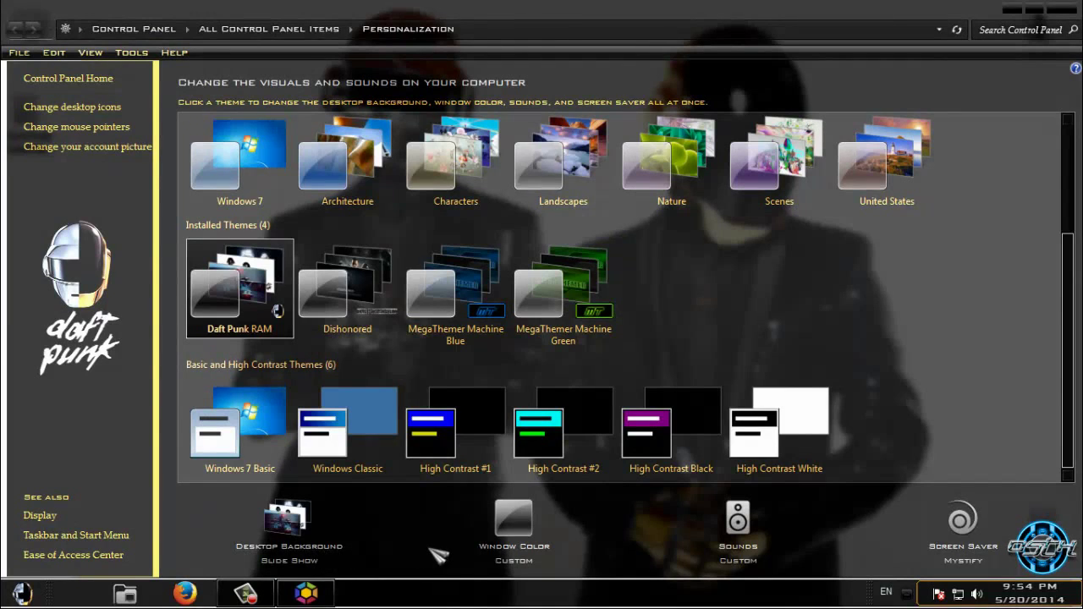
left_click(327, 548)
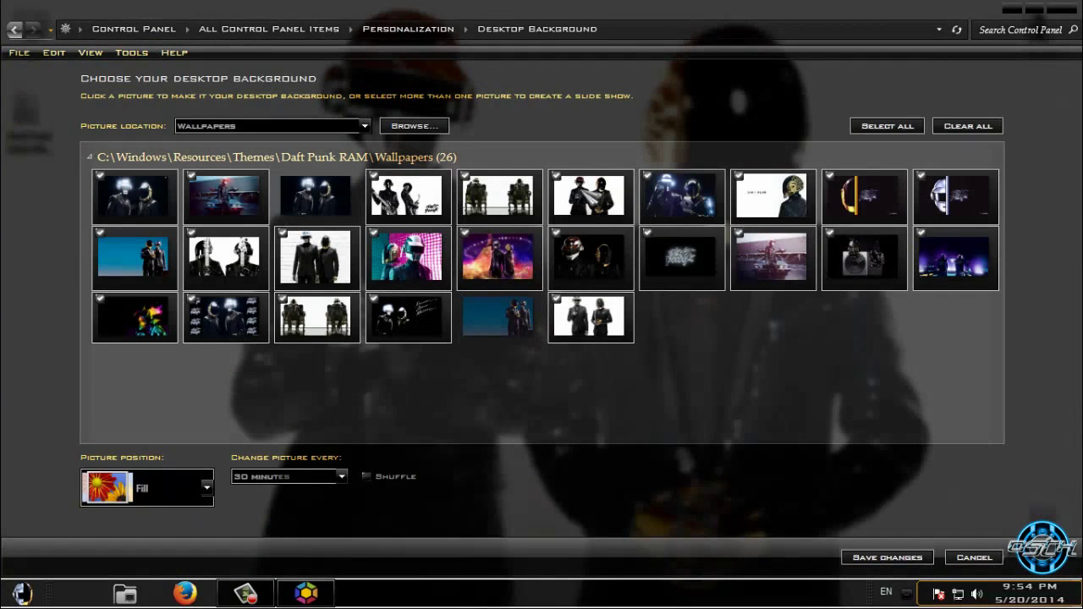
left_click(976, 558)
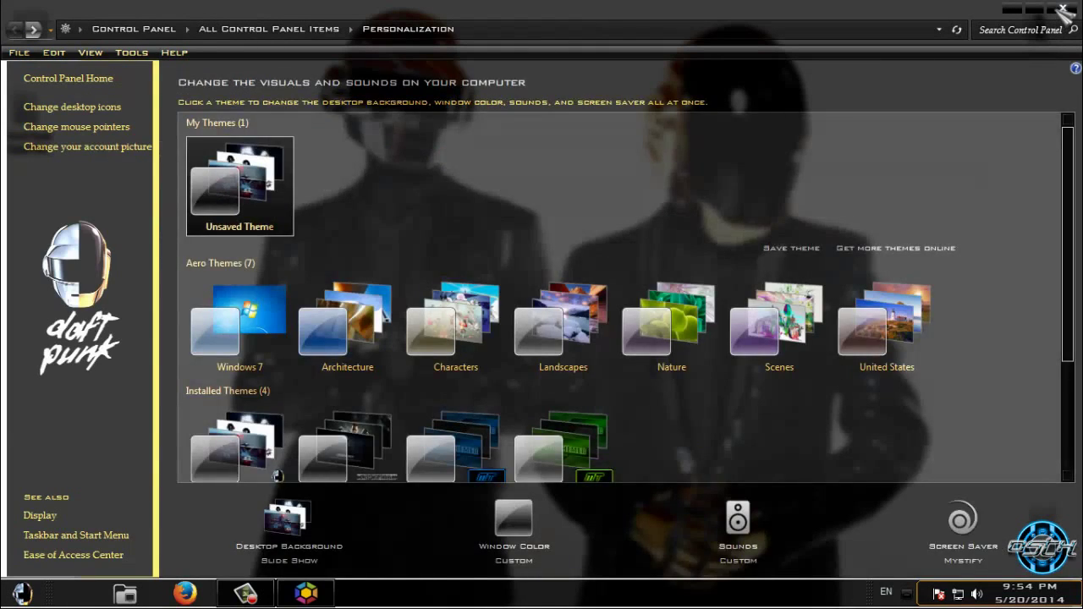
left_click(1063, 10)
right_click(418, 59)
left_click(444, 127)
key("super")
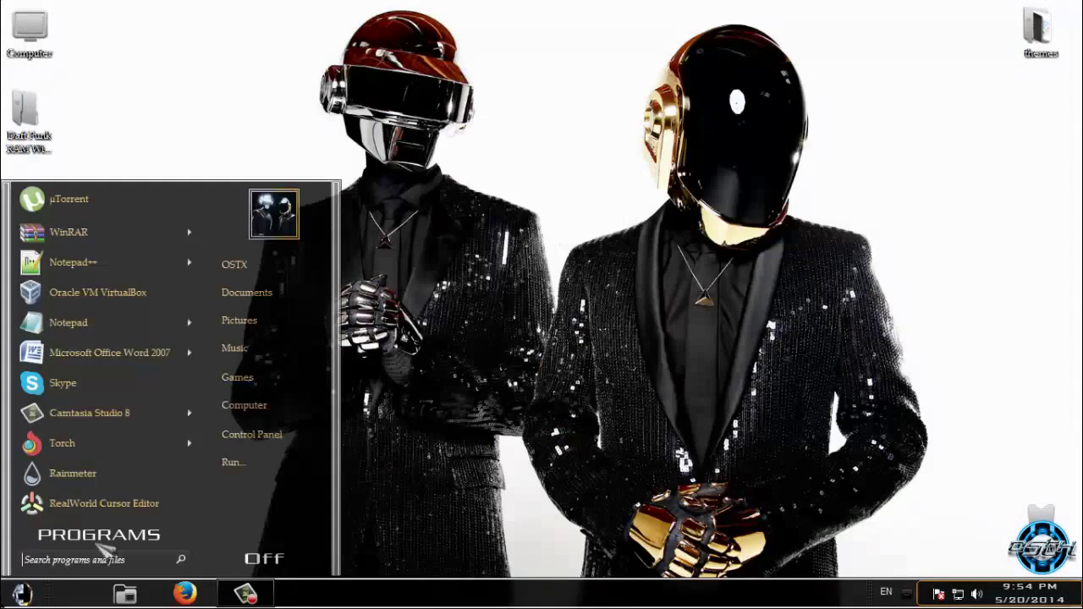
left_click(245, 378)
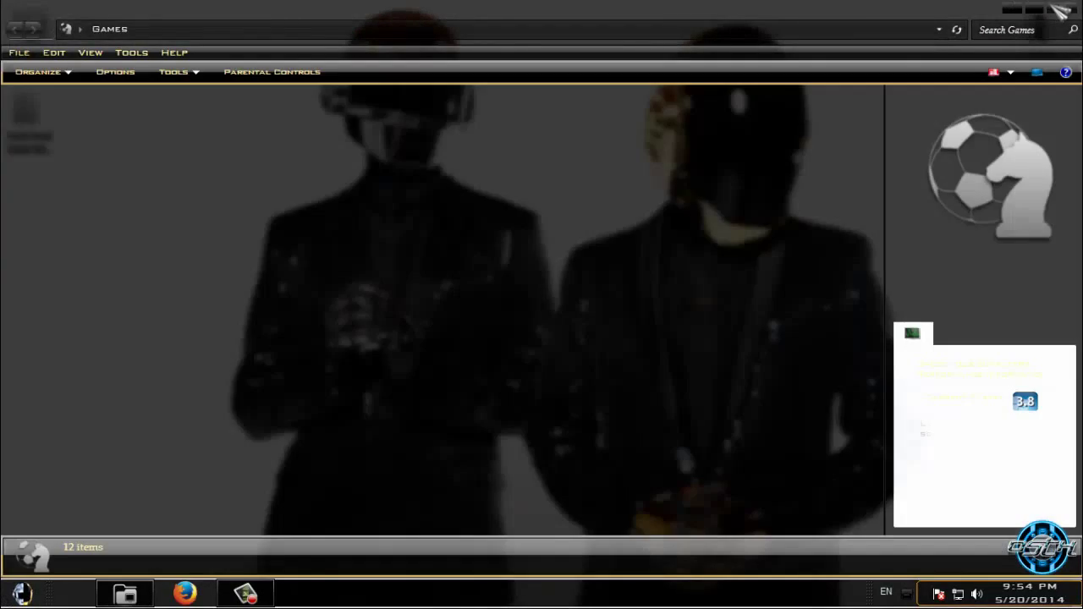
left_click(1063, 10)
key("super")
left_click(295, 410)
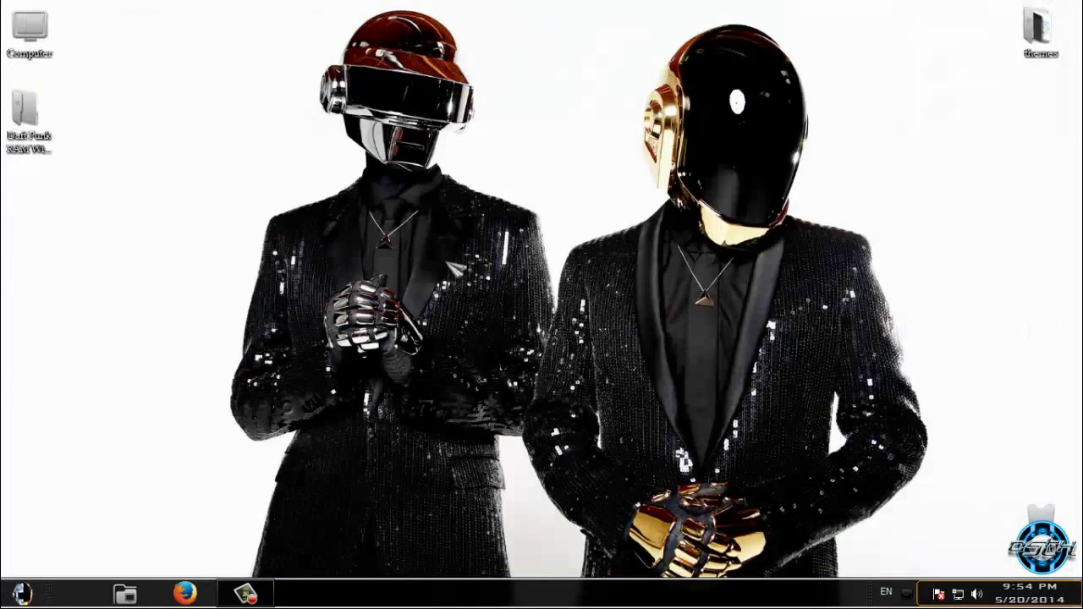
left_click_drag(351, 9, 458, 102)
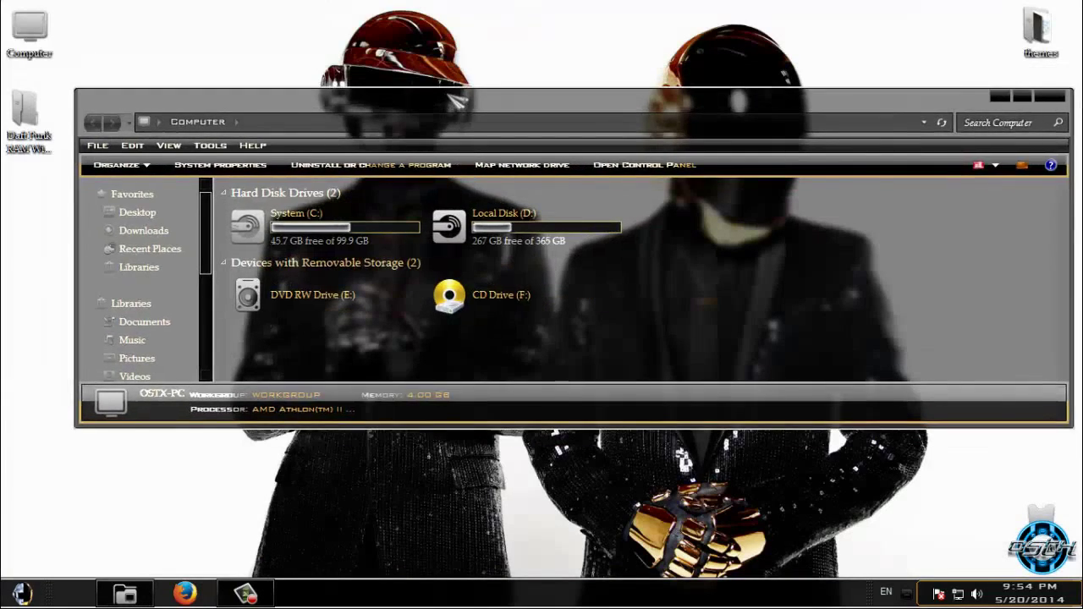
double_click(458, 102)
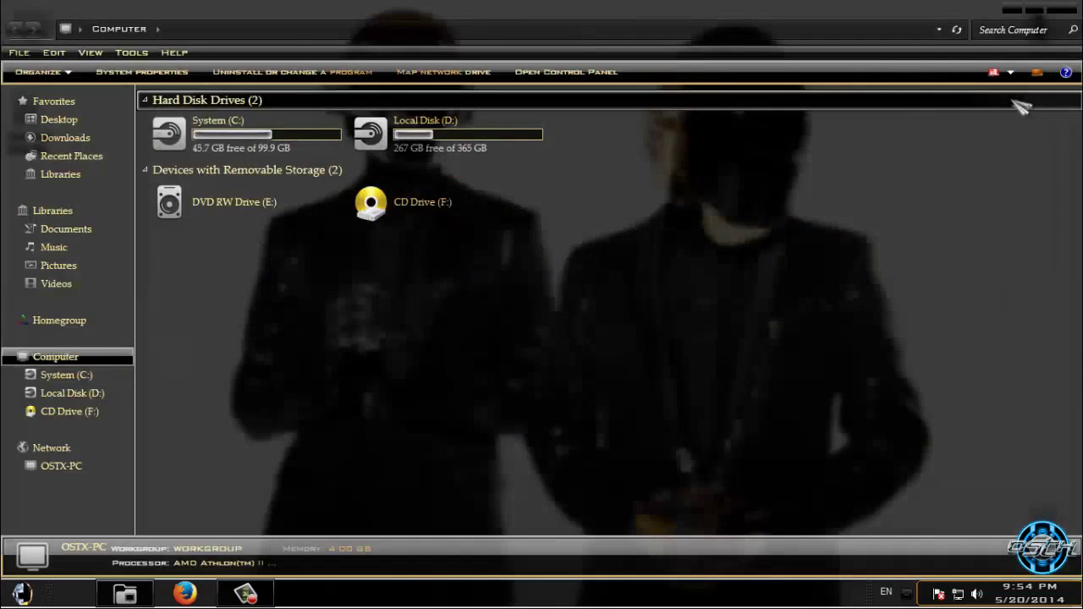
left_click(477, 148)
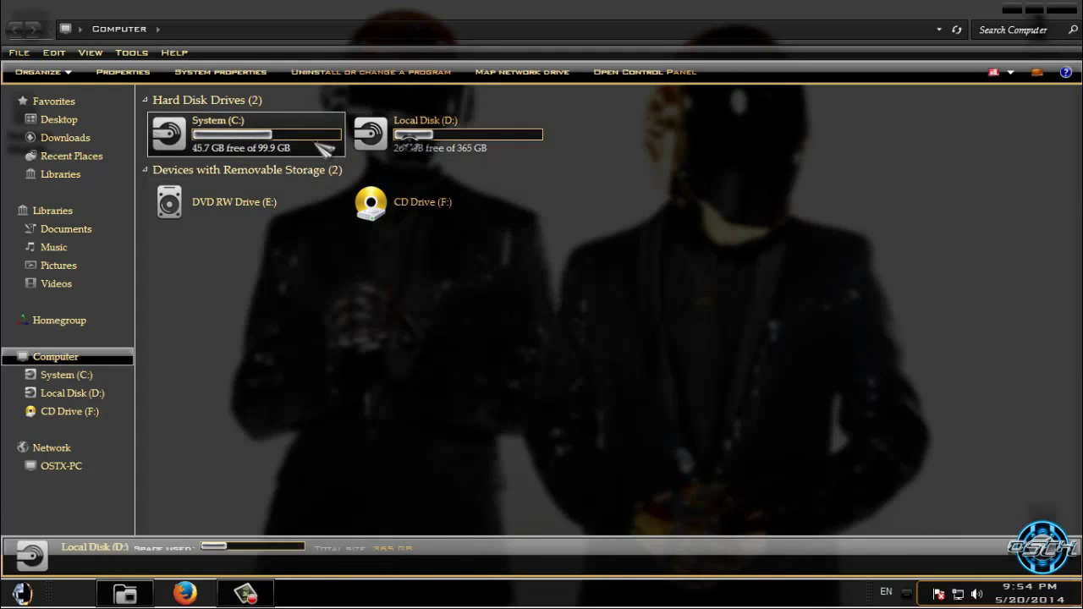
left_click(324, 149)
key("super+Down")
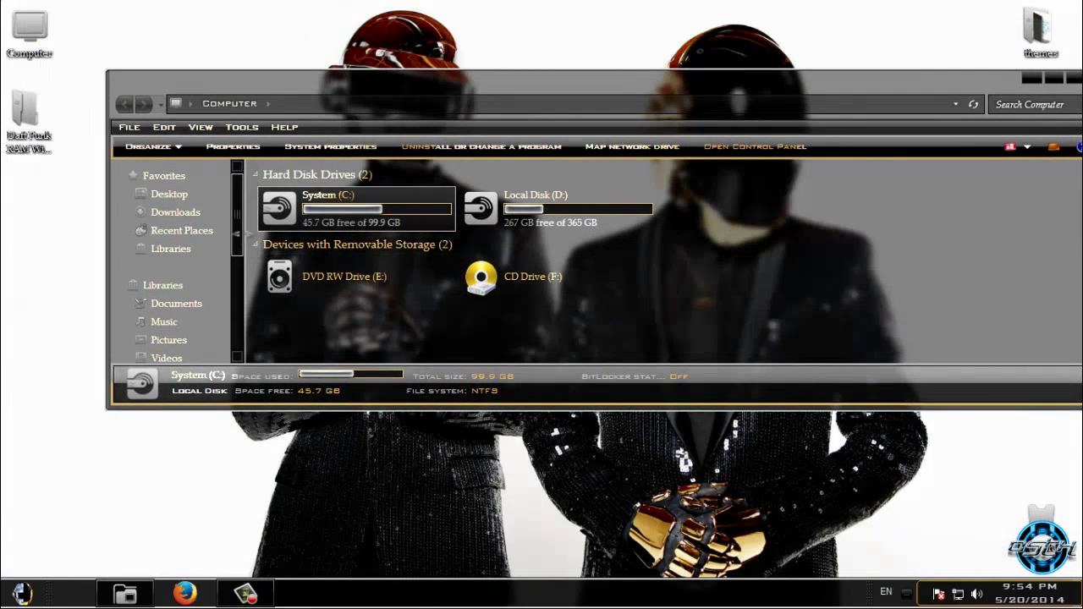
scroll(247, 218, "down", 5)
scroll(247, 218, "up", 5)
left_click(1056, 79)
left_click(372, 134)
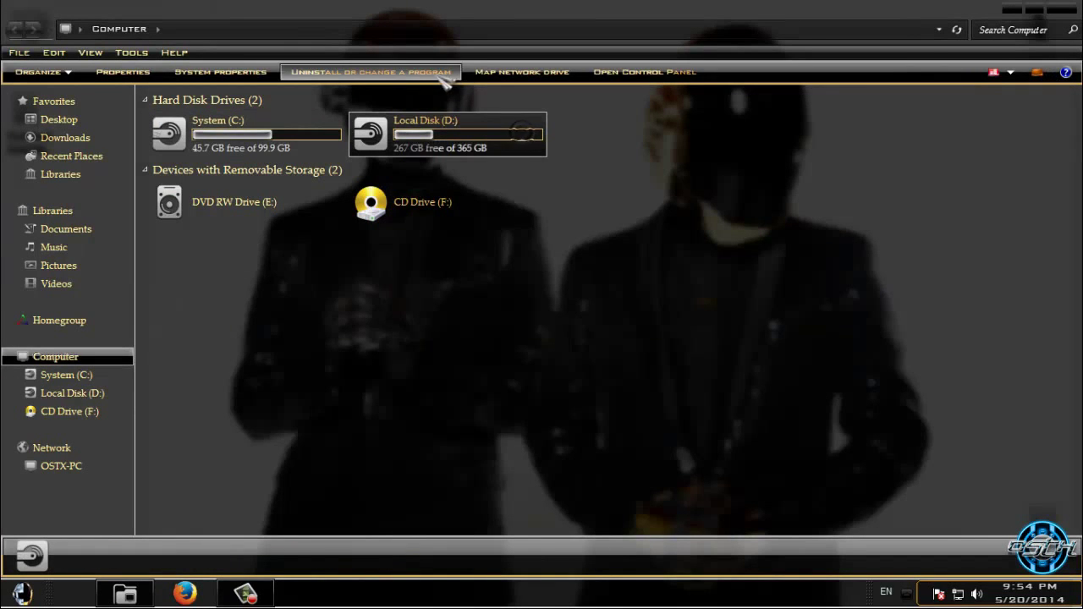
left_click(1063, 10)
right_click(470, 189)
left_click(467, 245)
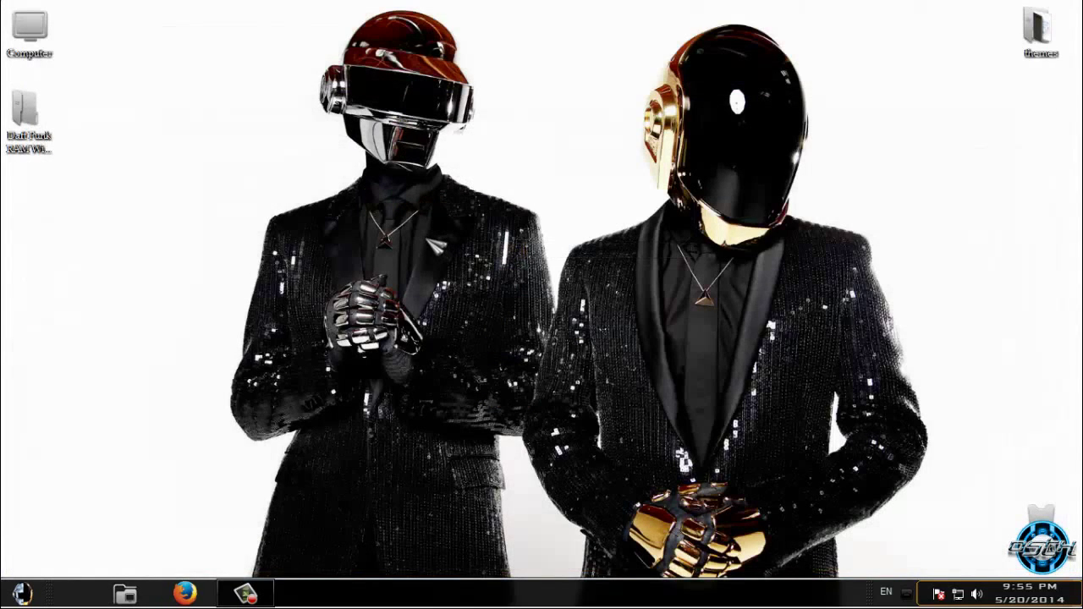
left_click(29, 123)
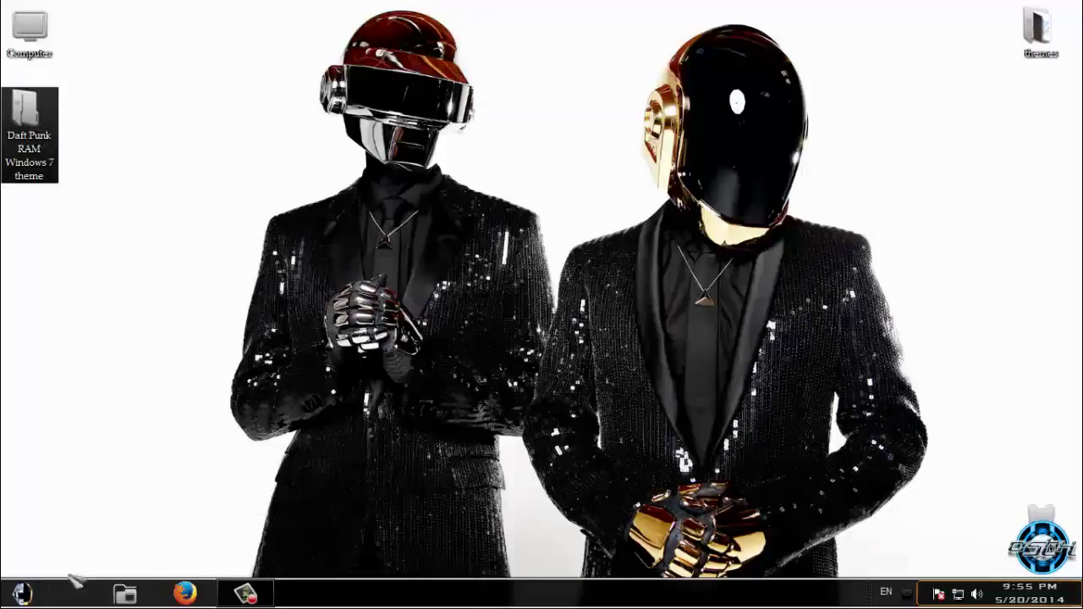
left_click(22, 594)
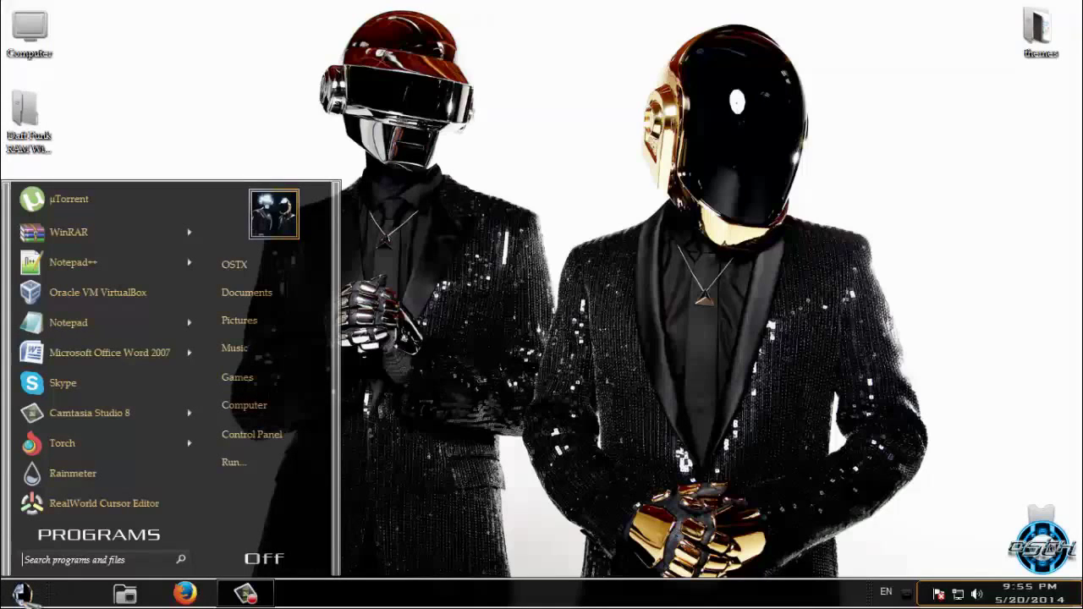
left_click(22, 594)
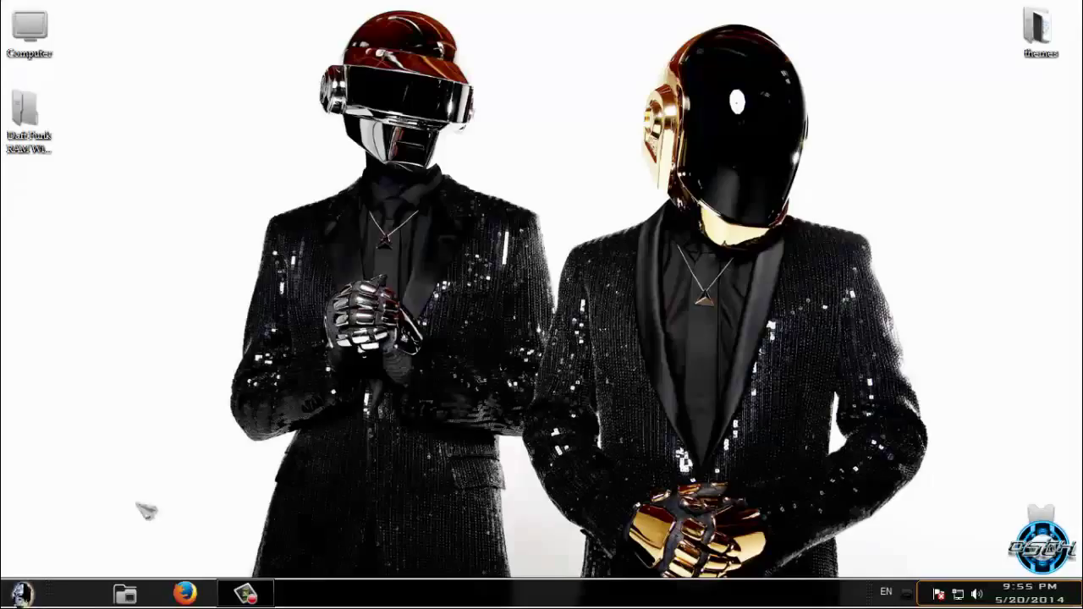
right_click(235, 145)
left_click(286, 208)
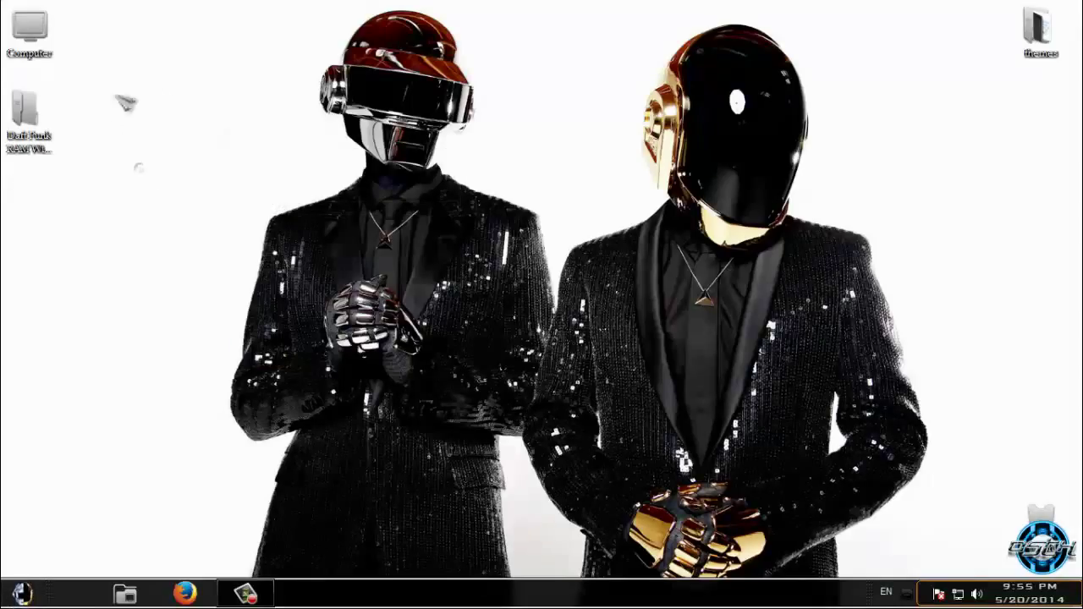